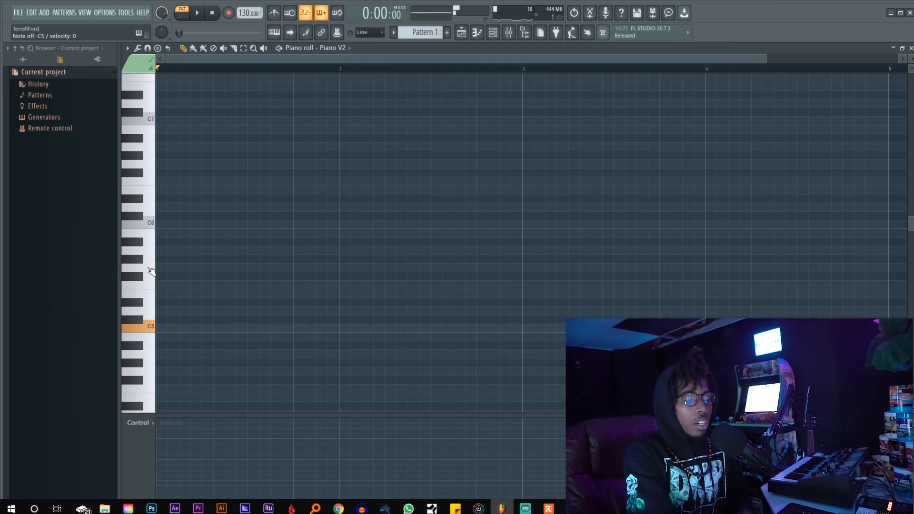
Step: Play the C minor scale from C5 up to C6 on the Piano V2 channel: C, D, D#, F, G, G#, A#, C
key(x)
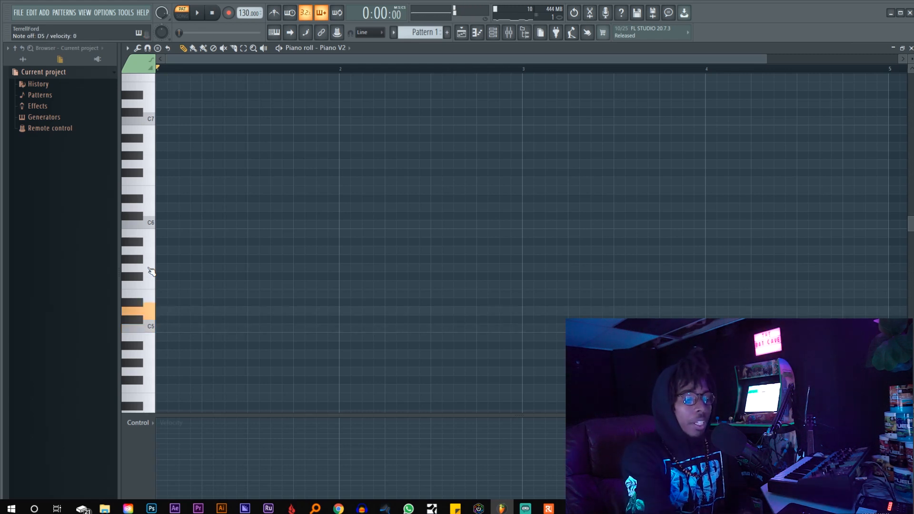
key(d)
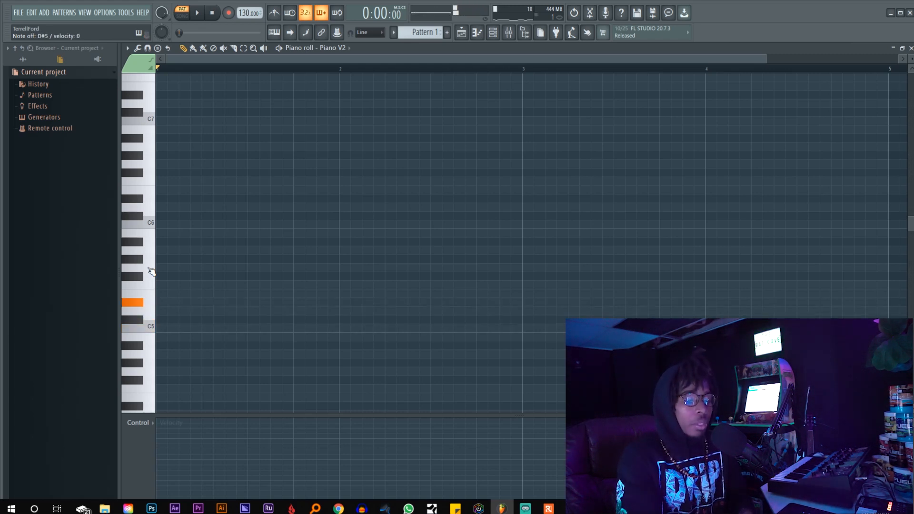
key(v)
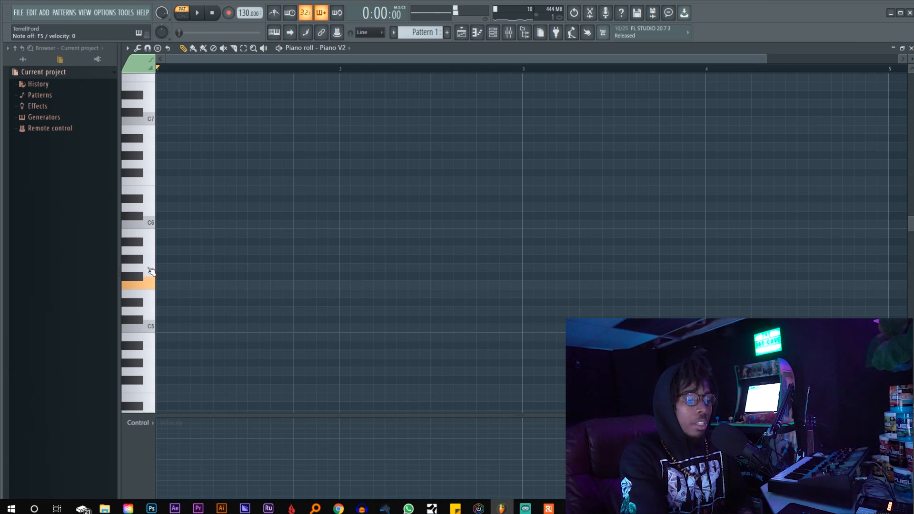
key(b)
key(h)
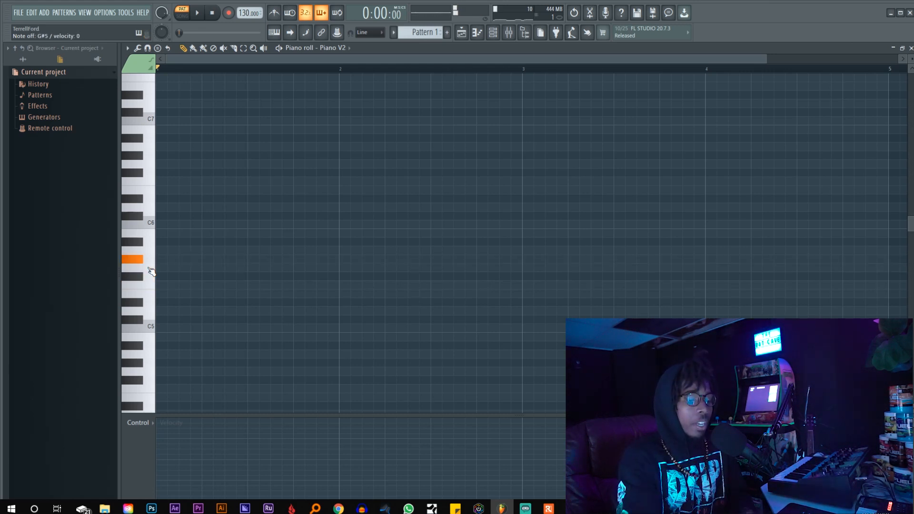
key(j)
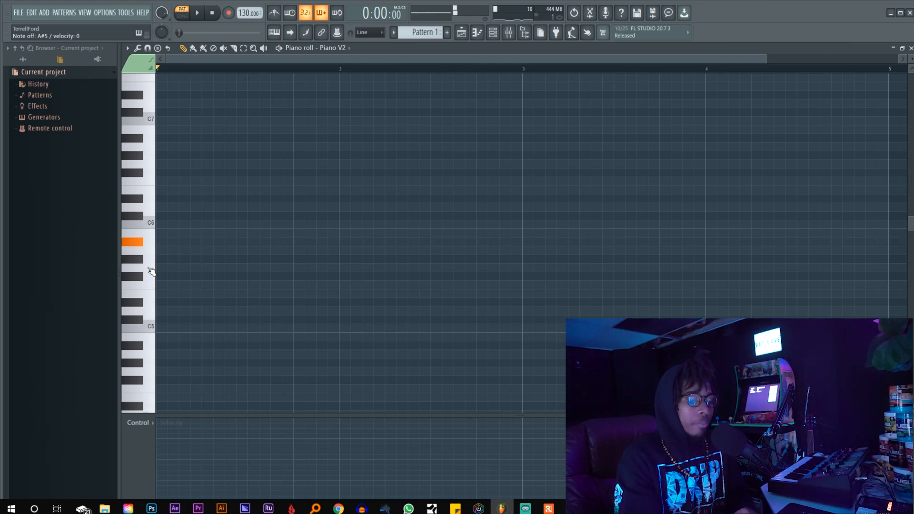
key(comma)
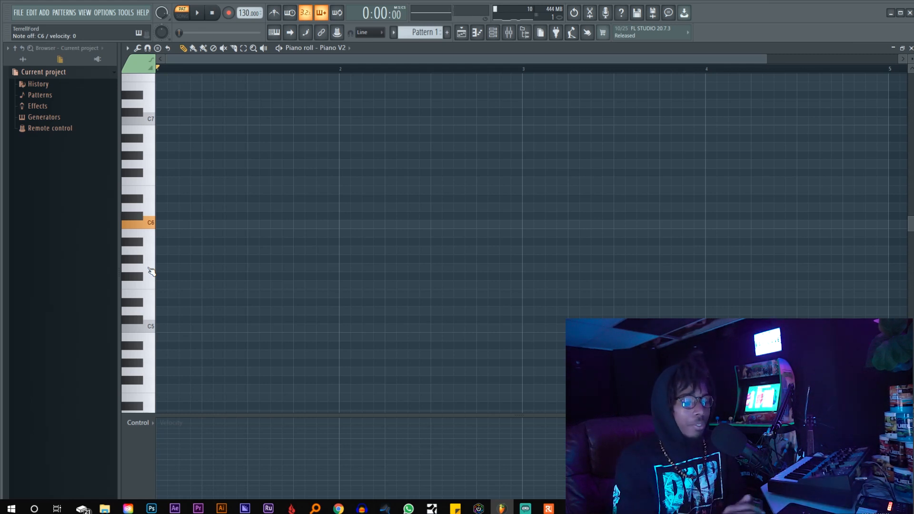
key(z)
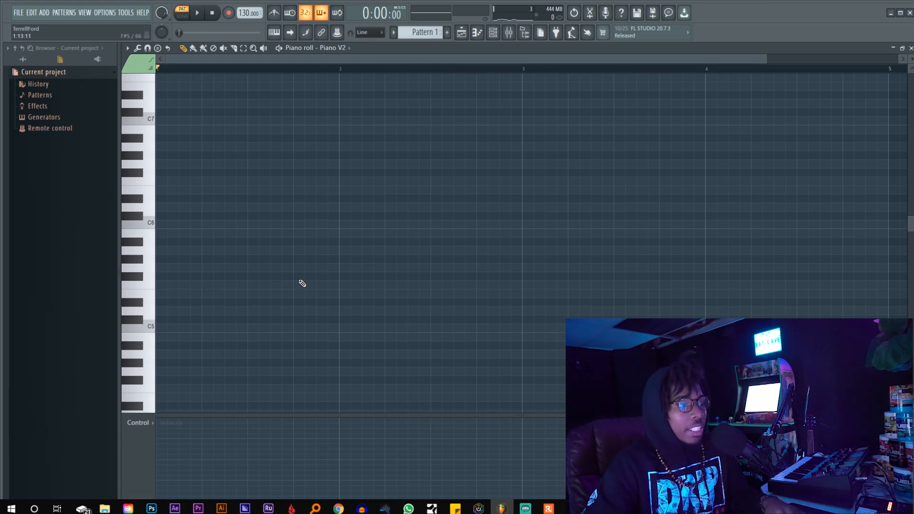
Step: Add a Sampler channel to the channel rack and open its piano roll
key(F6)
click(435, 207)
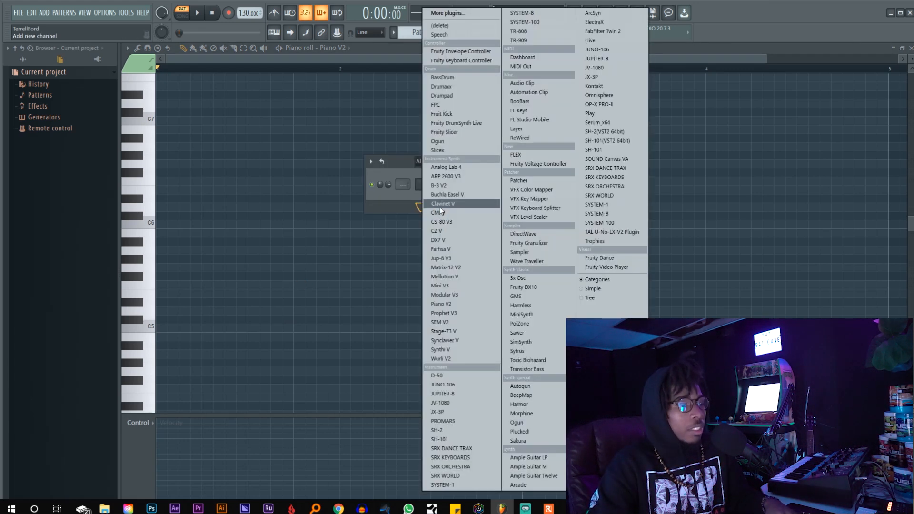
click(415, 196)
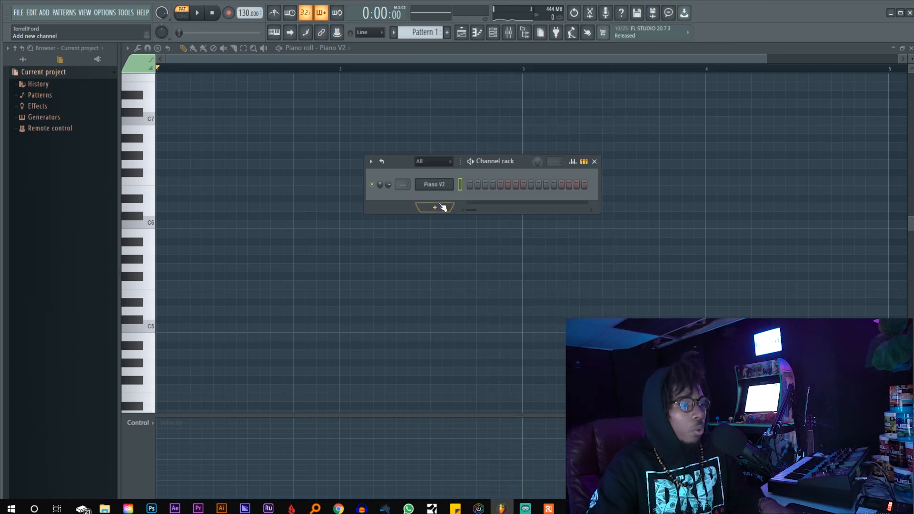
click(434, 207)
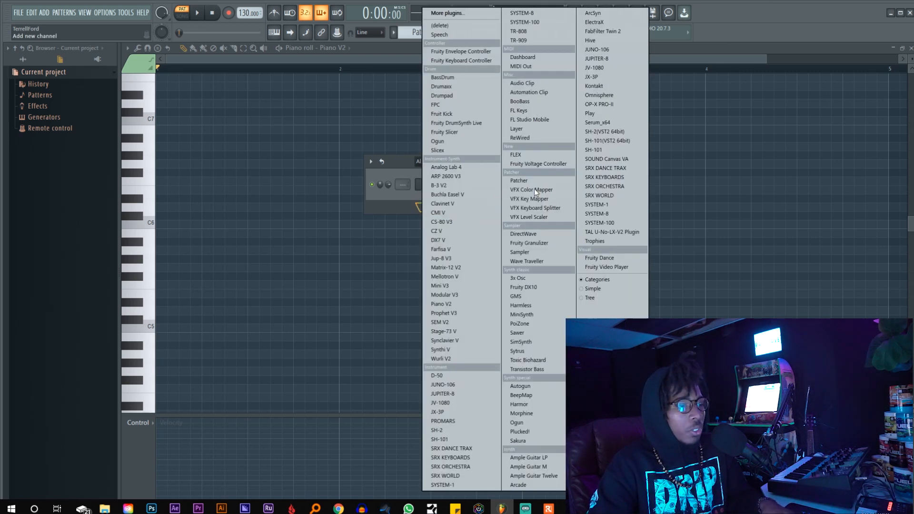
click(529, 252)
right_click(443, 186)
click(474, 184)
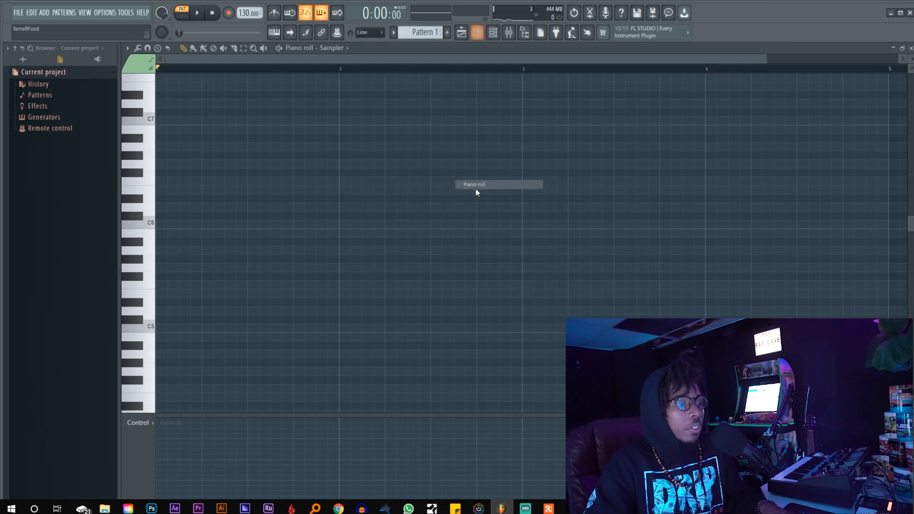
key(F6)
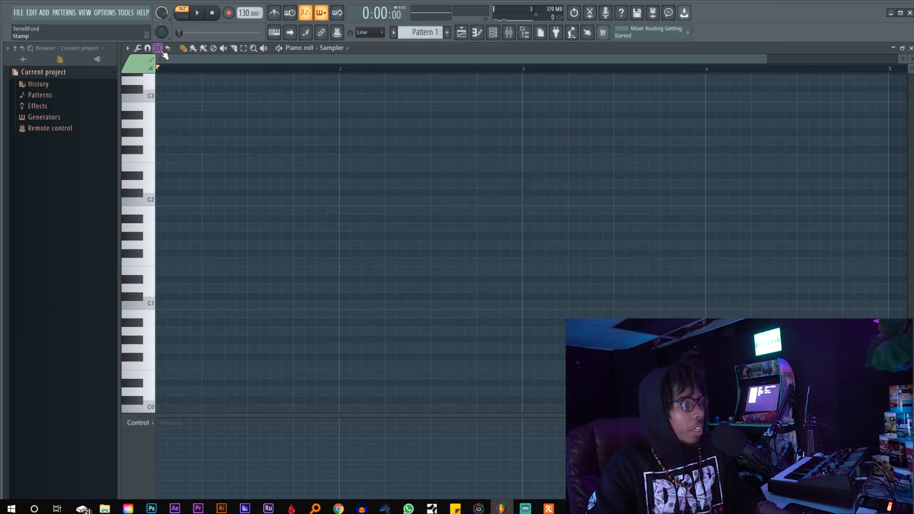
Step: Stamp the melodic Major scale into the Sampler's piano roll from C0, at the start of bar 1
click(159, 48)
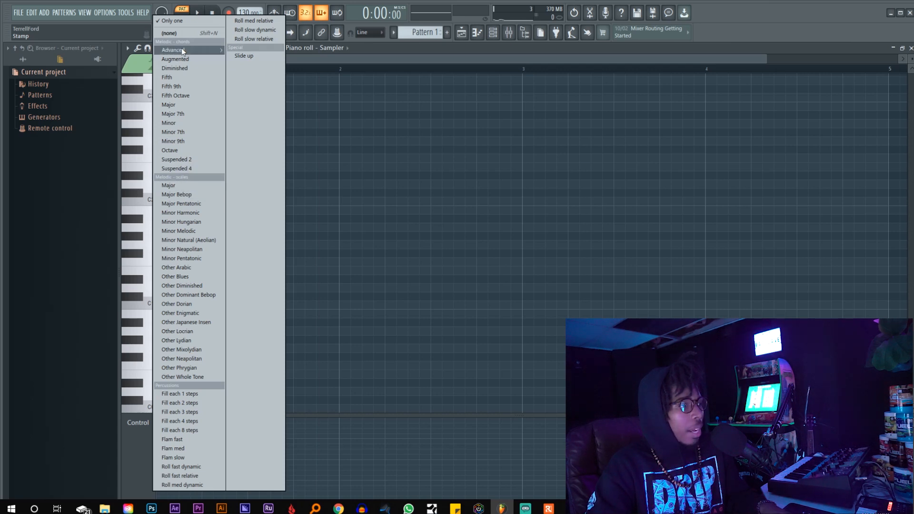
click(176, 187)
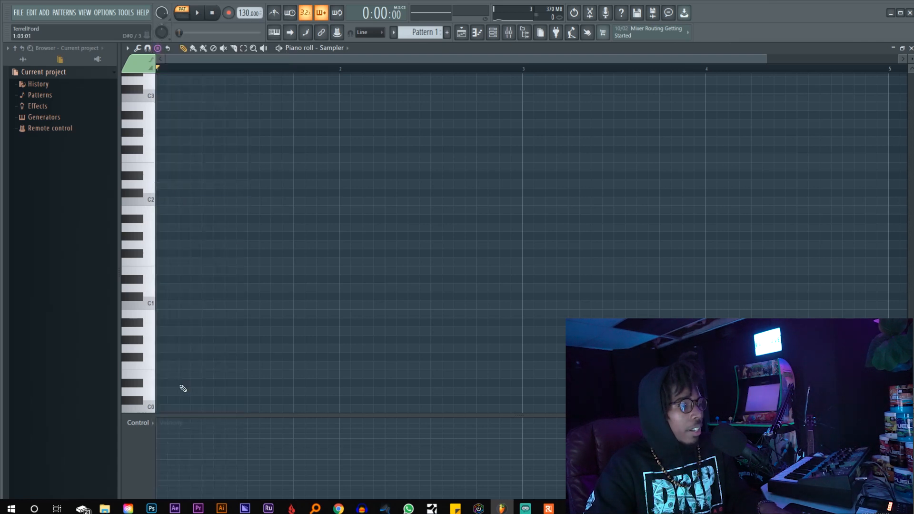
click(150, 409)
click(149, 410)
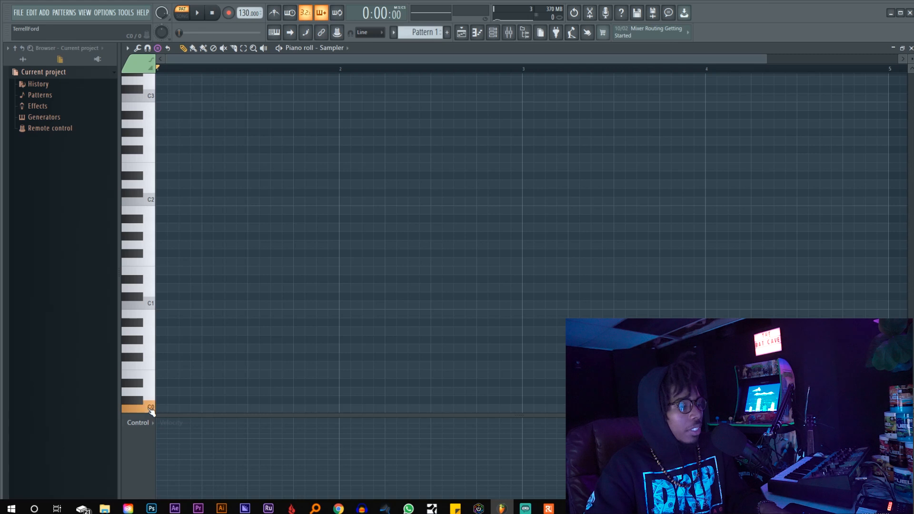
click(163, 410)
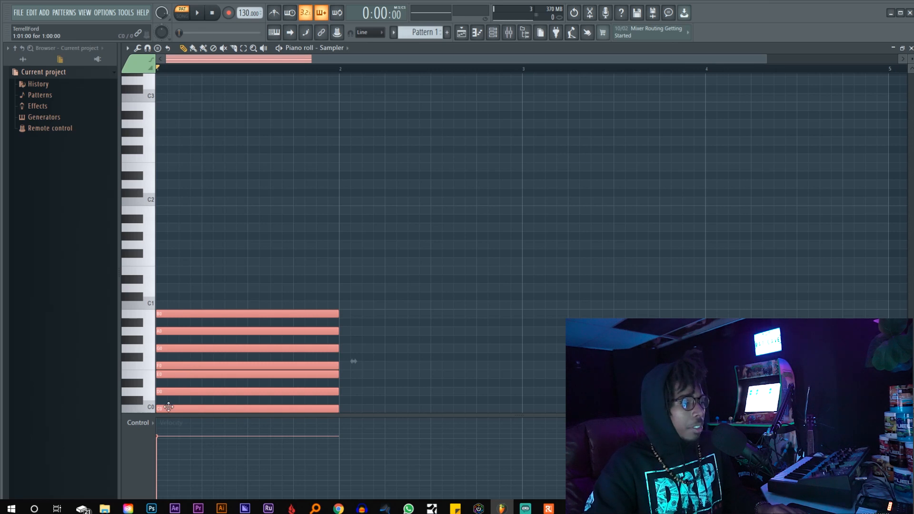
Step: Duplicate the stamped C major scale one octave higher at a time, from C1 up to C5
drag(169, 407, 162, 308)
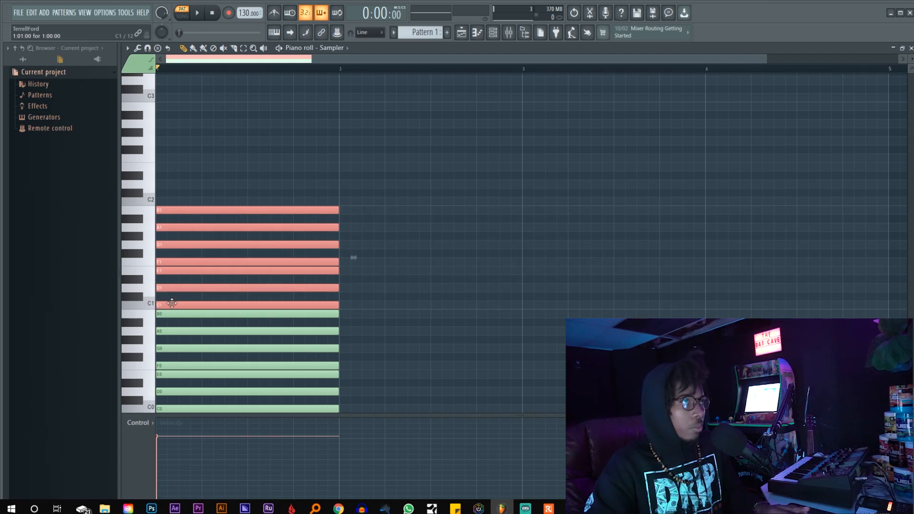
drag(172, 303, 171, 197)
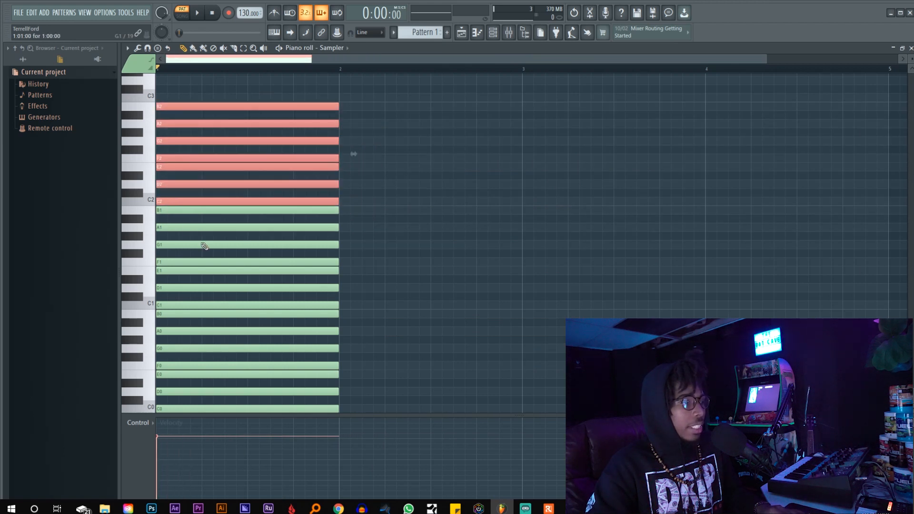
scroll(199, 243, up, 3)
drag(171, 280, 171, 175)
scroll(177, 281, up, 5)
drag(162, 304, 162, 199)
scroll(189, 270, up, 5)
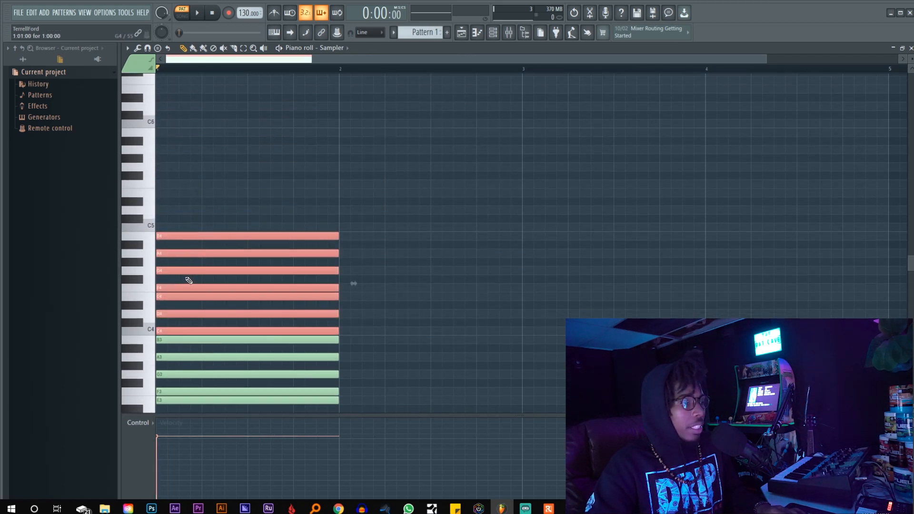
drag(170, 329, 170, 226)
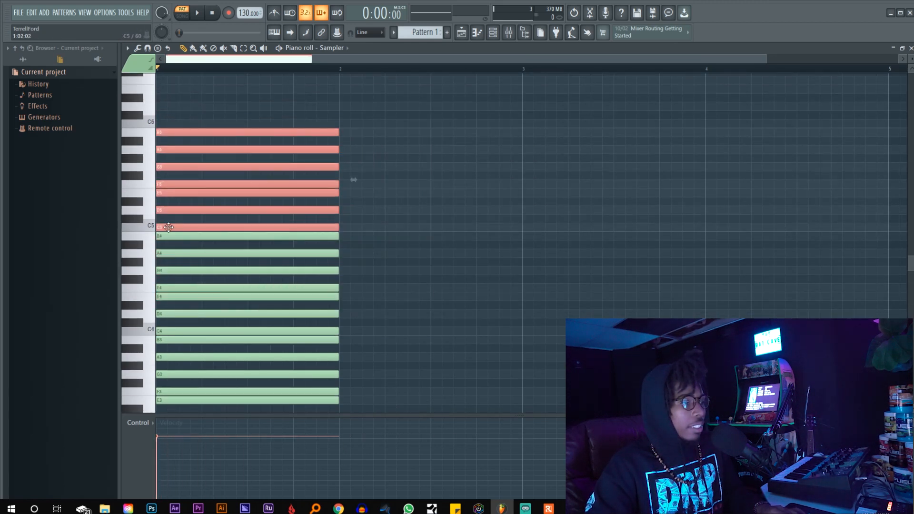
Step: Continue stacking octave copies of the C major scale notes above C5, up to the C10 octave
scroll(210, 244, up, 5)
drag(172, 354, 163, 148)
scroll(247, 222, up, 4)
scroll(247, 222, up, 4)
drag(173, 366, 171, 248)
scroll(173, 252, up, 4)
drag(181, 350, 172, 170)
scroll(183, 257, up, 1)
Step: Examine the stacked C major scale notes across the whole keyboard range, from C0 to the C10 octave
scroll(333, 203, down, 20)
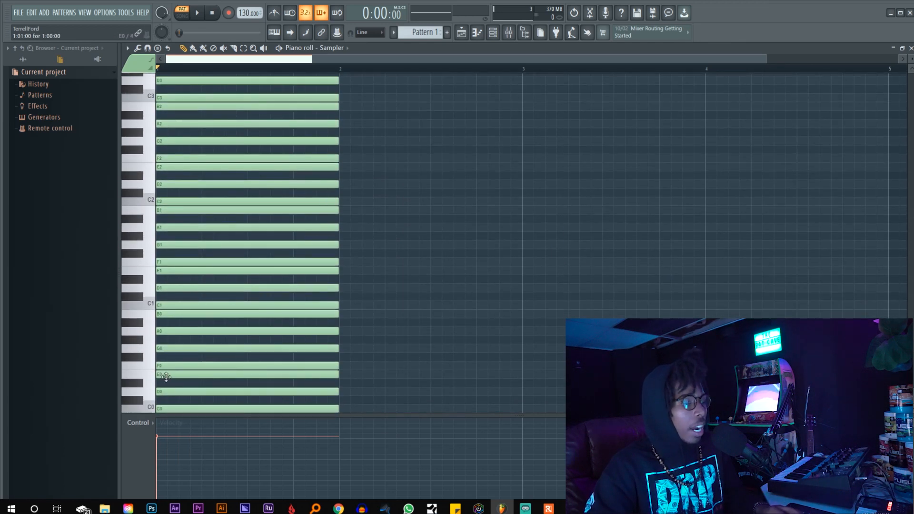
click(151, 409)
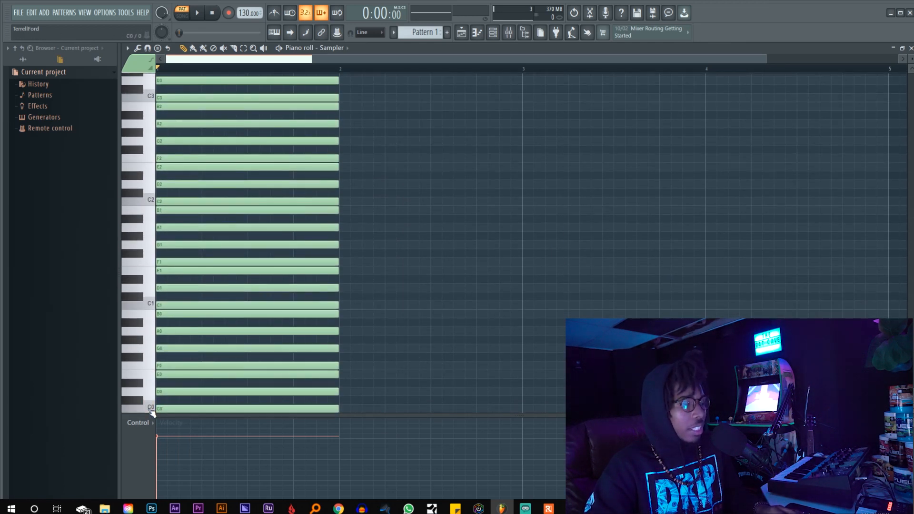
scroll(276, 366, up, 20)
scroll(279, 357, up, 1)
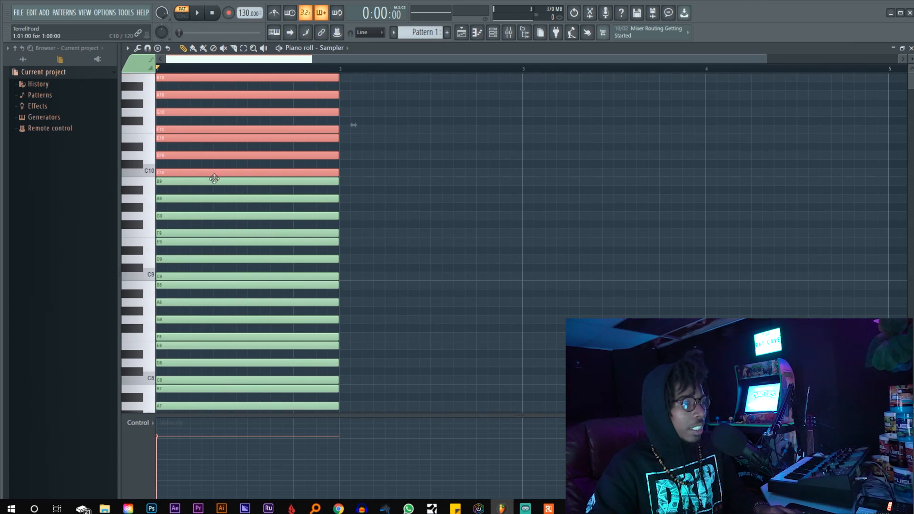
scroll(216, 191, down, 20)
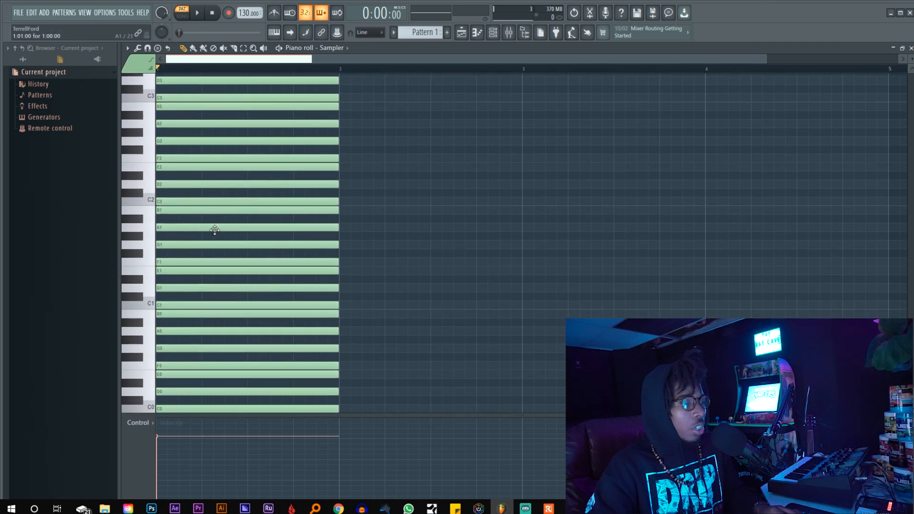
scroll(292, 293, up, 20)
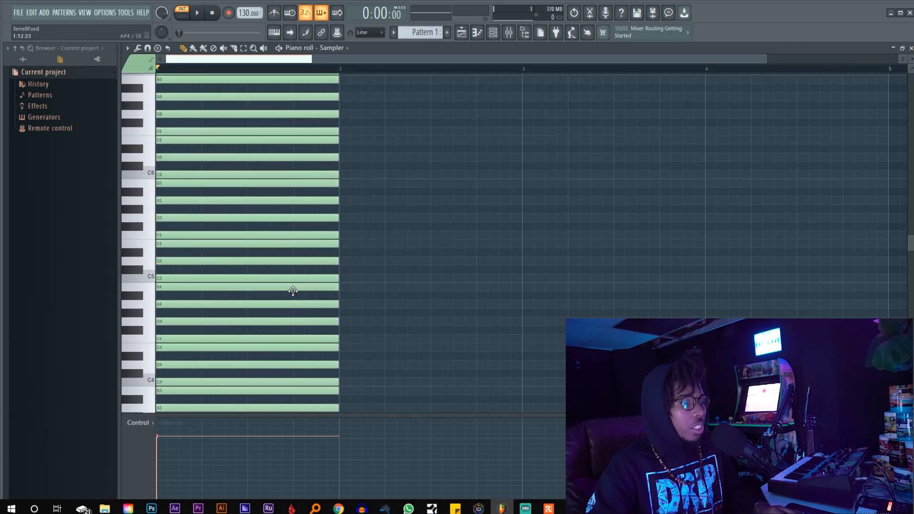
scroll(293, 291, up, 1)
scroll(210, 192, down, 20)
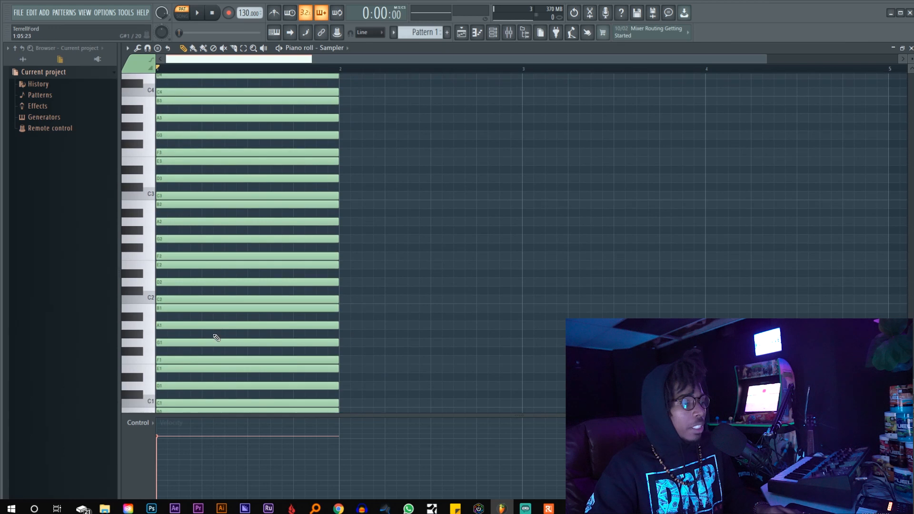
click(140, 390)
scroll(418, 384, up, 20)
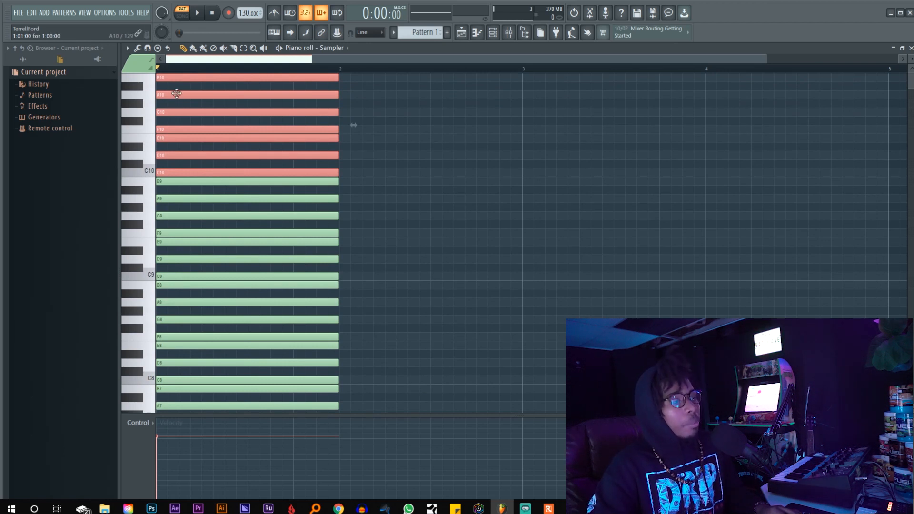
scroll(286, 238, down, 20)
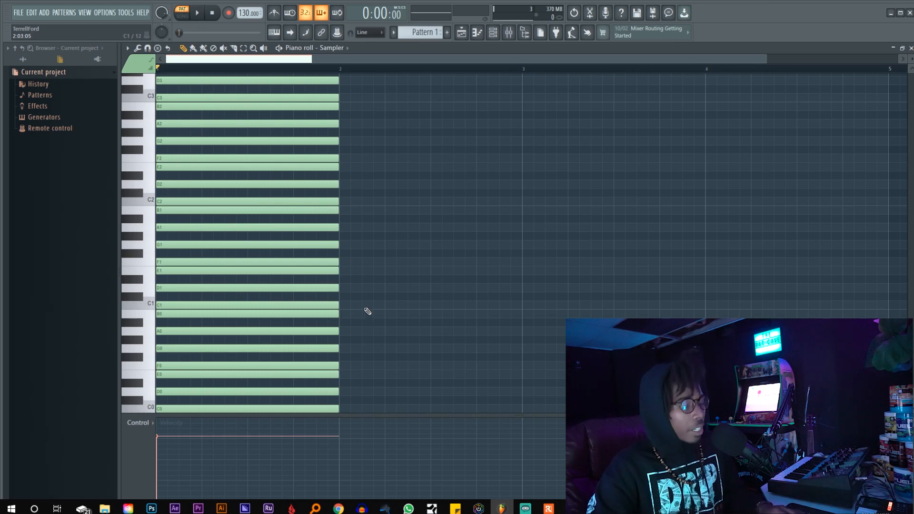
Step: Open the piano roll of the Piano V2 channel from the channel rack
key(F6)
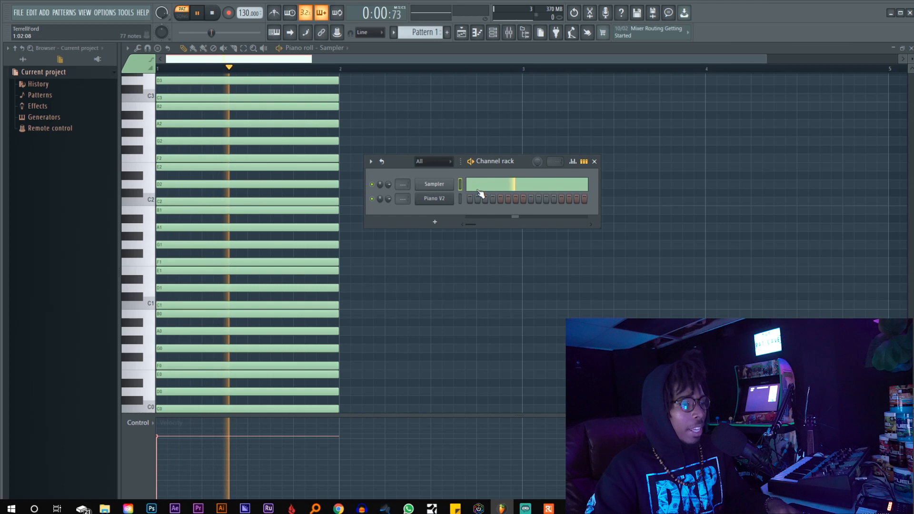
key(space)
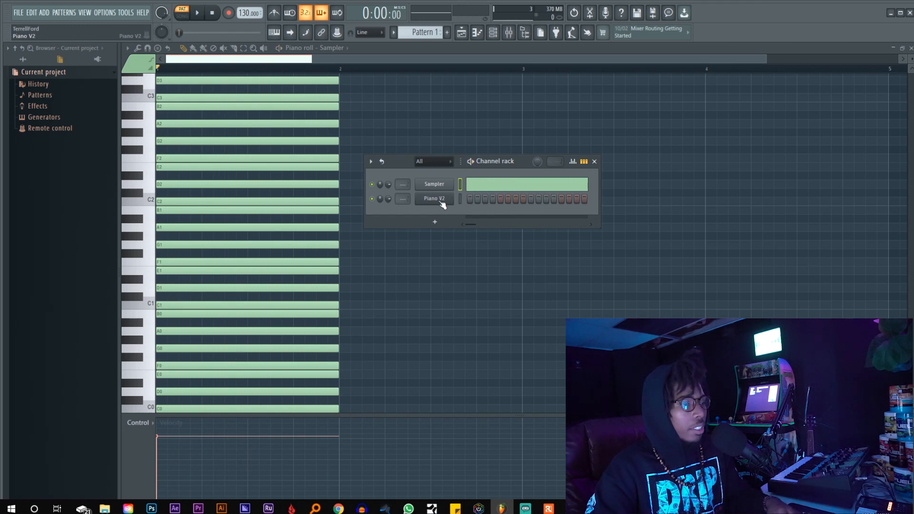
click(439, 199)
right_click(441, 200)
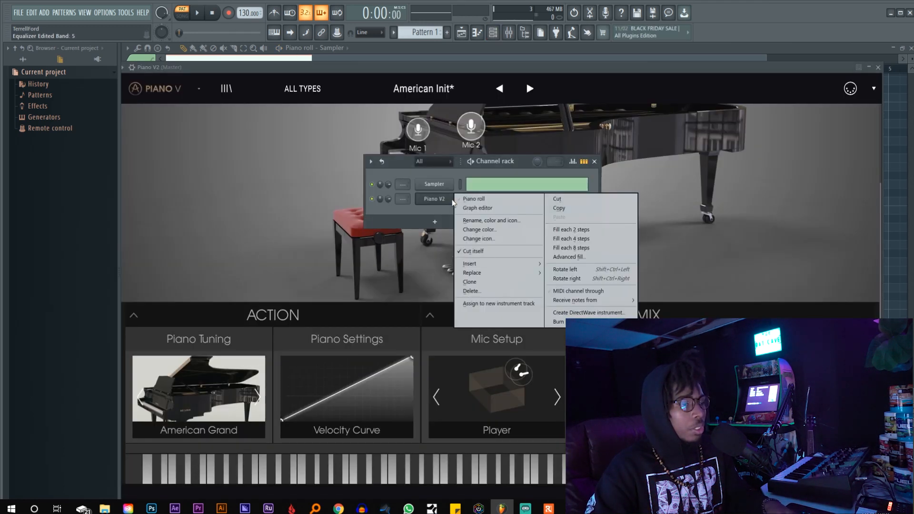
click(469, 199)
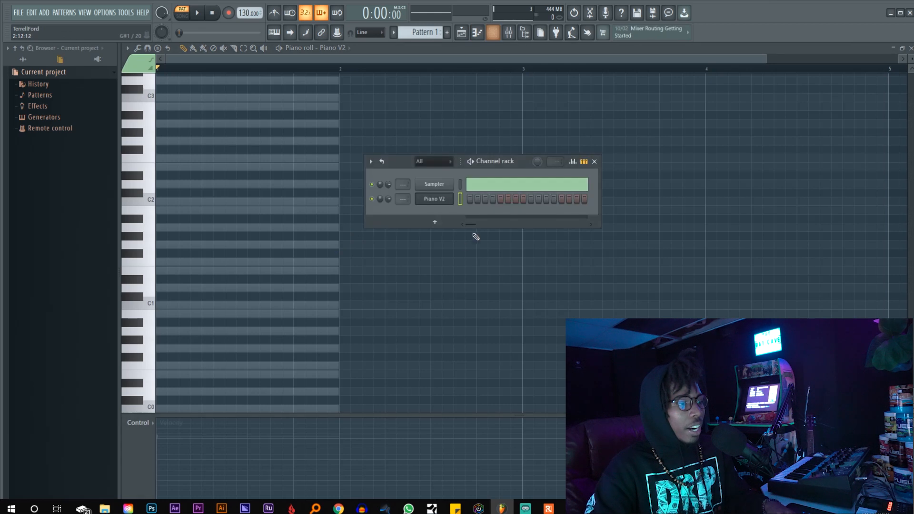
click(185, 226)
drag(185, 227, 154, 227)
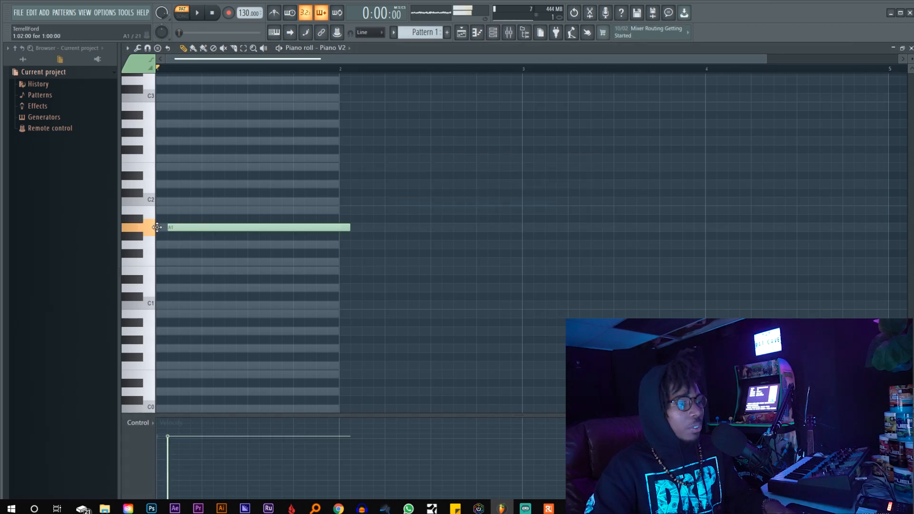
scroll(241, 236, up, 5)
scroll(220, 211, up, 10)
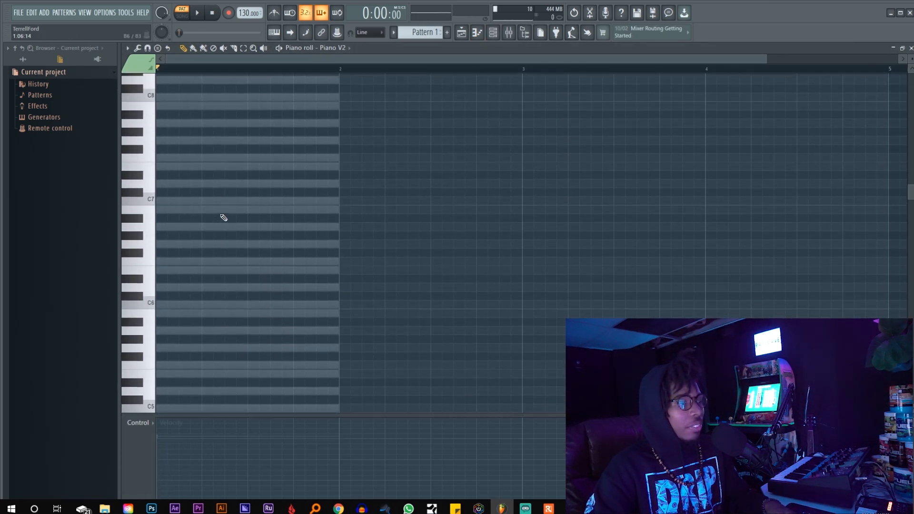
Step: Shorten the drawing length to half a beat on a trial note in the first bar and delete that note
click(171, 185)
drag(333, 185, 180, 185)
right_click(172, 185)
Step: Place half-beat notes C6, B5, A5, B5, D6, C6 and A5 across the first bar and play the melody
scroll(193, 210, down, 6)
click(164, 227)
click(188, 236)
click(210, 254)
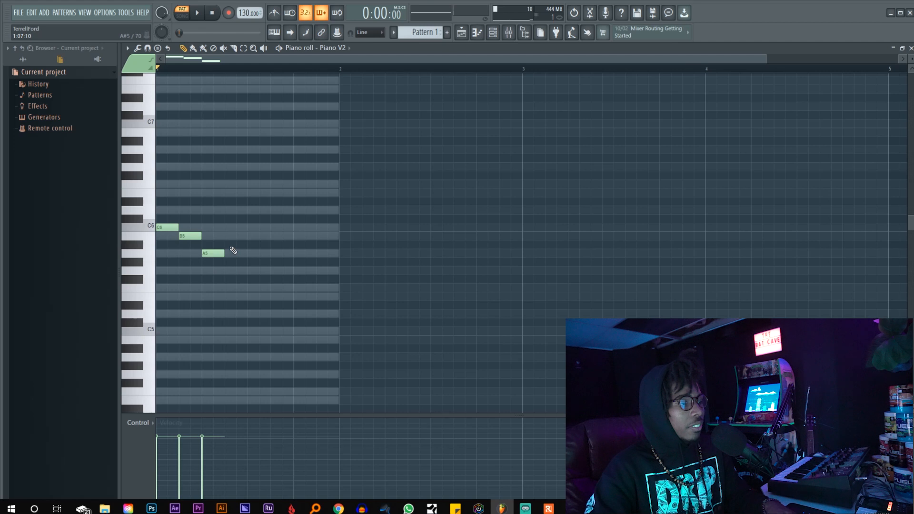
click(233, 235)
click(265, 210)
click(300, 227)
click(319, 252)
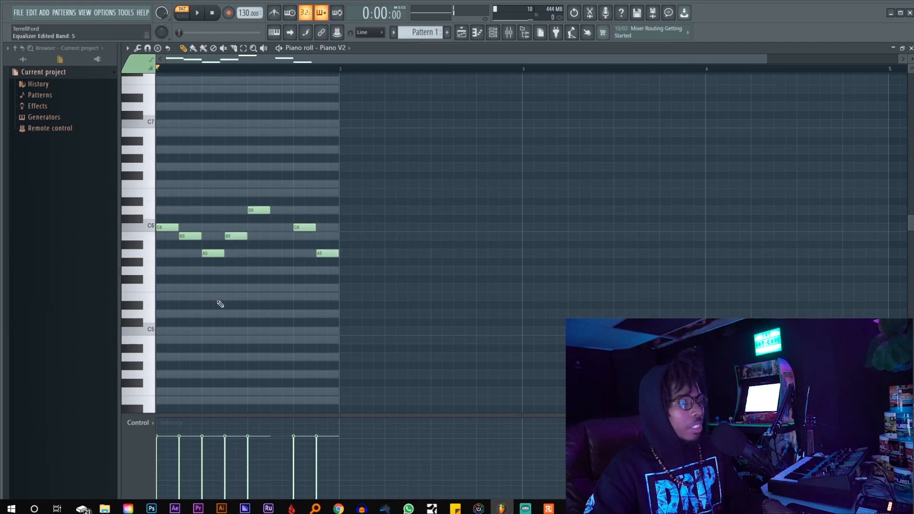
key(space)
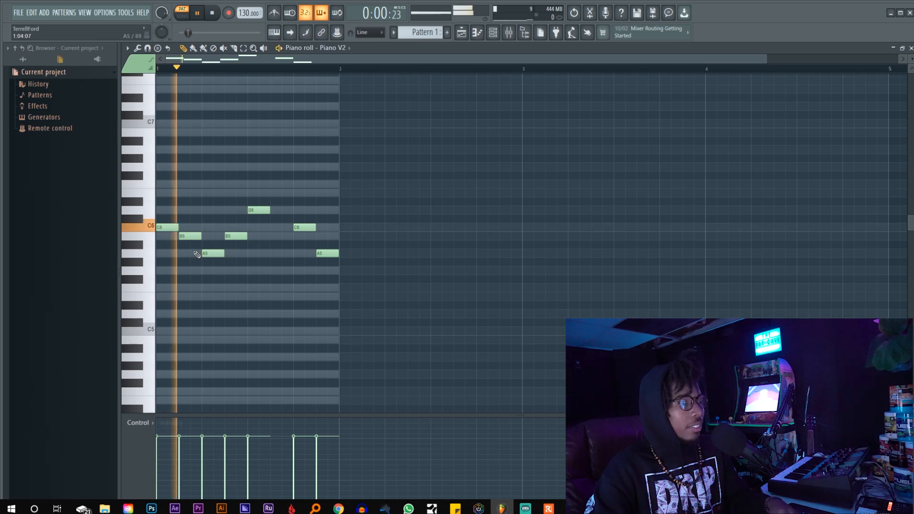
key(space)
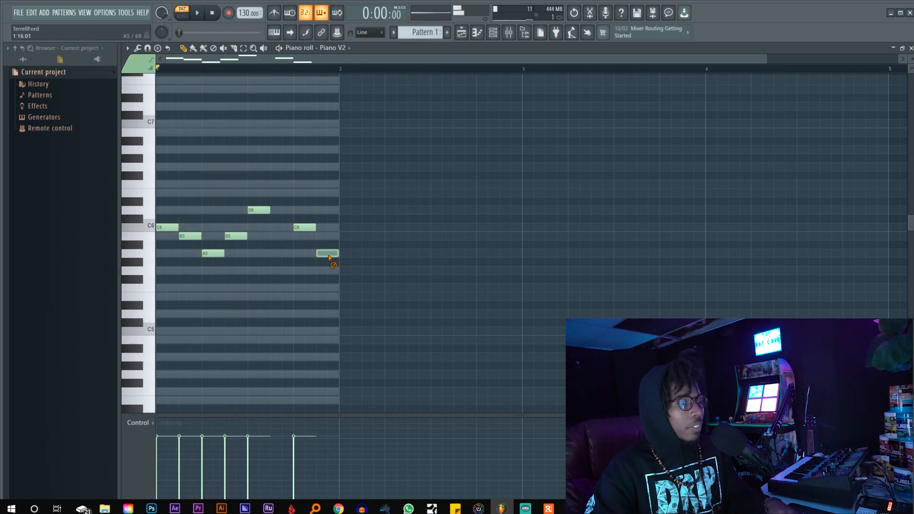
Step: Remove all the melody notes from the first bar
key(ctrl+alt+z)
key(ctrl+alt+z)
key(ctrl+alt+z)
key(ctrl+alt+z)
key(ctrl+alt+z)
key(ctrl+alt+z)
key(ctrl+alt+z)
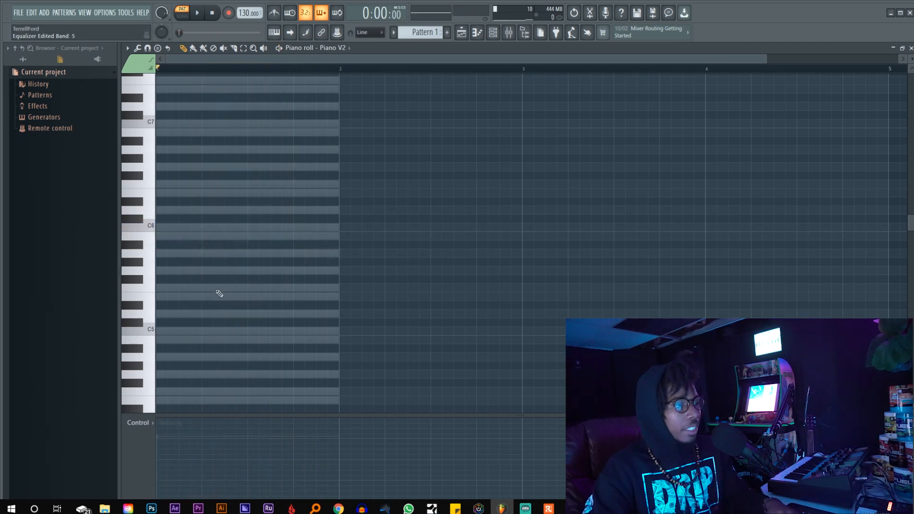
Step: Place one-beat notes G6, F6 and E6 in sequence from the bar's start, with a B6 above the E6
scroll(214, 259, down, 4)
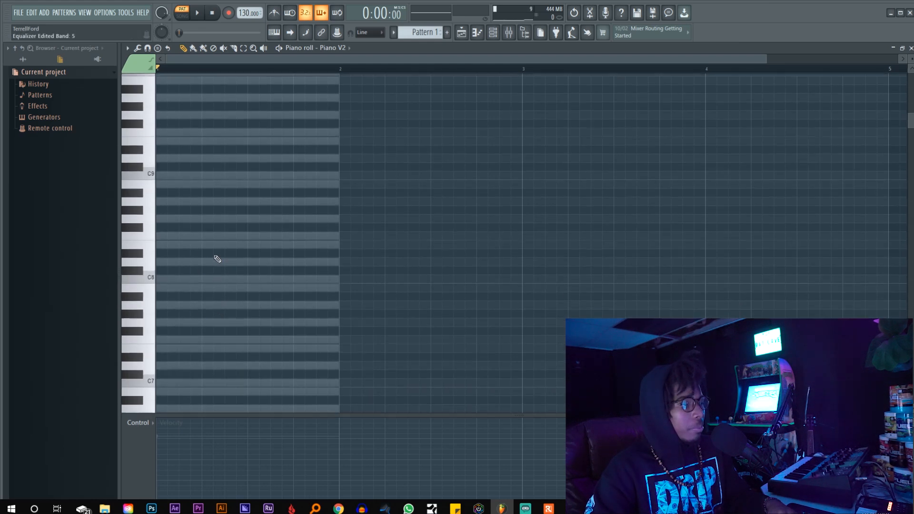
scroll(211, 272, up, 4)
click(169, 219)
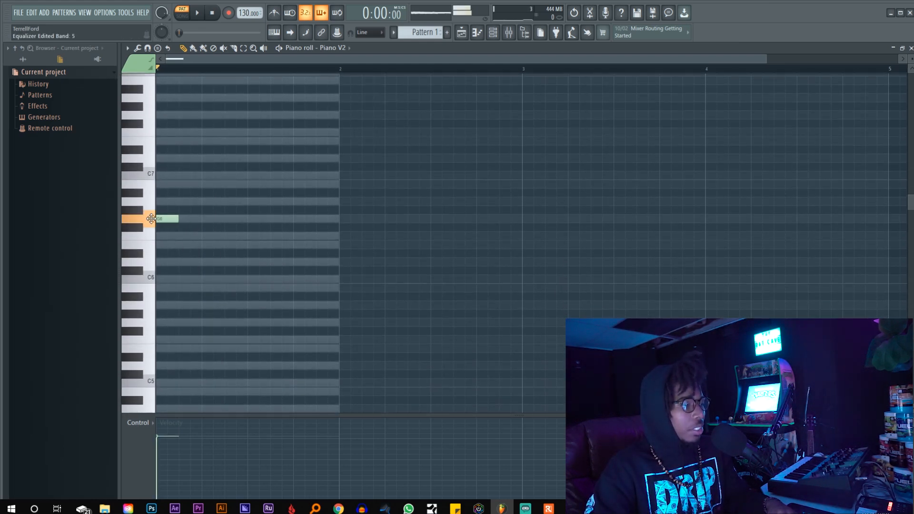
drag(179, 219, 205, 222)
click(207, 235)
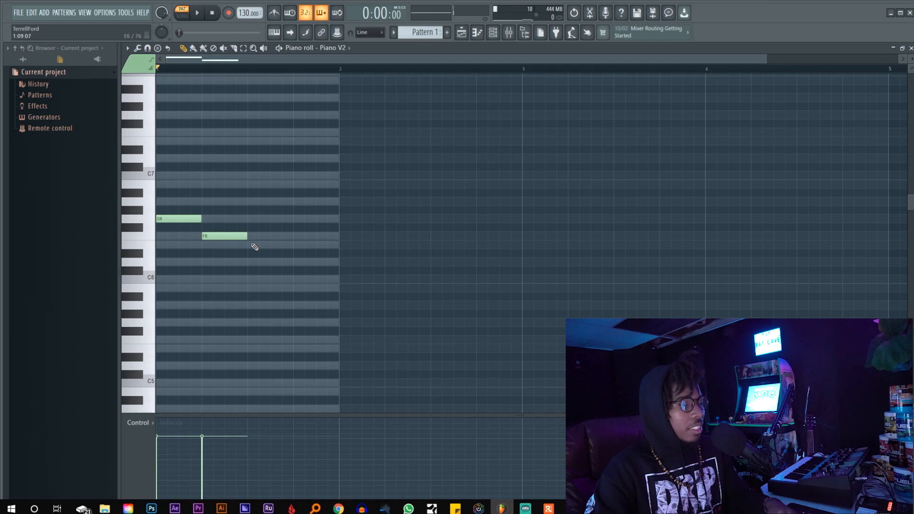
click(264, 244)
mouse_move(281, 246)
mouse_down()
mouse_move(261, 247)
mouse_move(269, 246)
mouse_up()
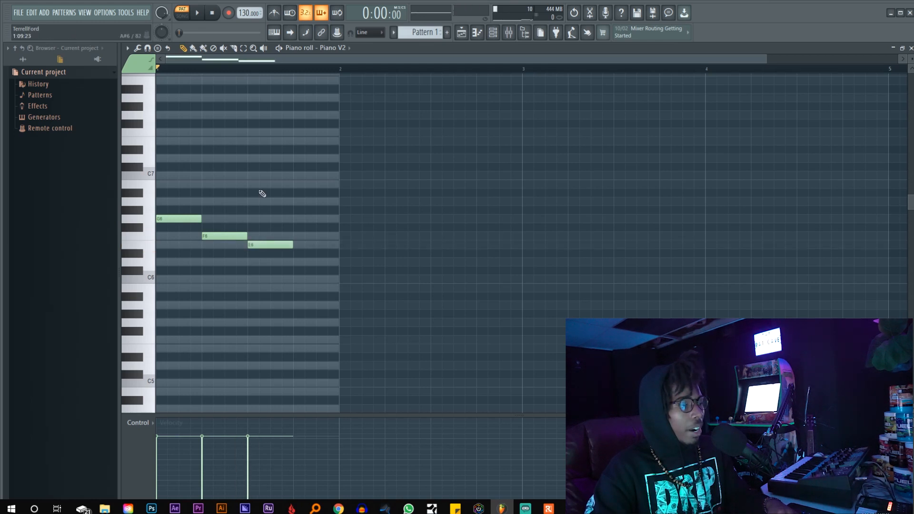
click(261, 184)
drag(297, 184, 286, 182)
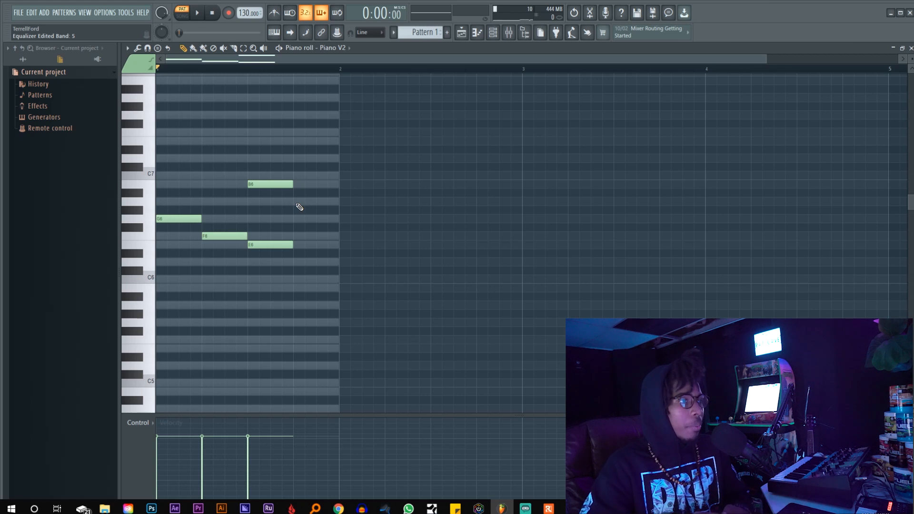
Step: Delete the B6, E6, F6 and G6 notes
right_click(270, 185)
right_click(270, 244)
right_click(224, 235)
right_click(179, 218)
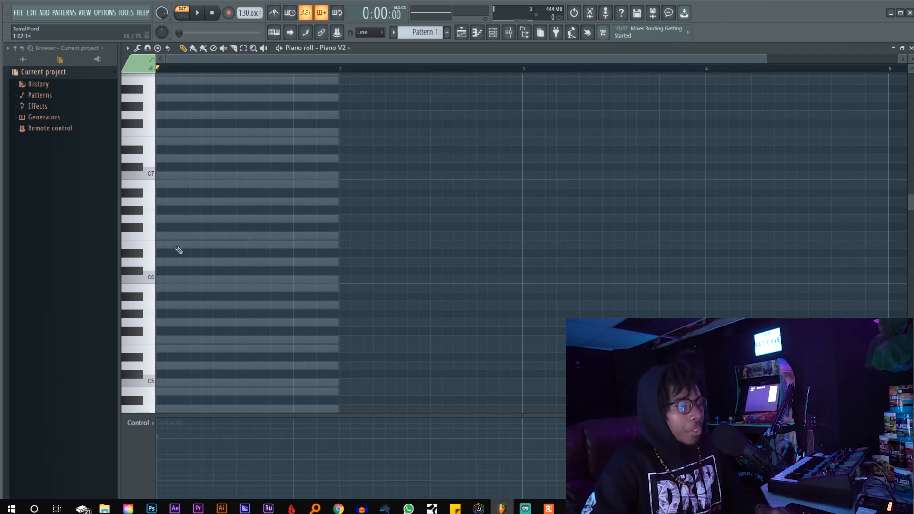
Step: Stack one-beat notes C6, D6, E6, F6, G6, A6, B6 and C7 at the start of the first bar
click(160, 280)
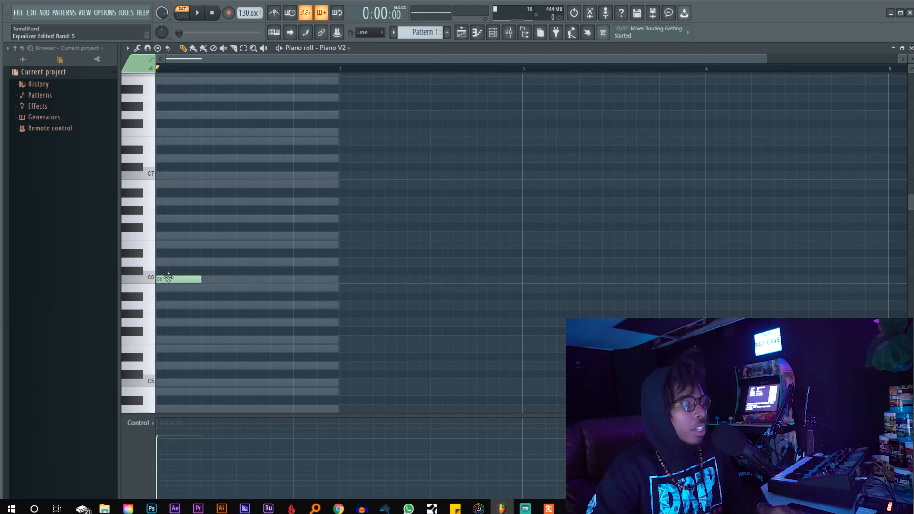
click(159, 262)
click(159, 245)
click(160, 236)
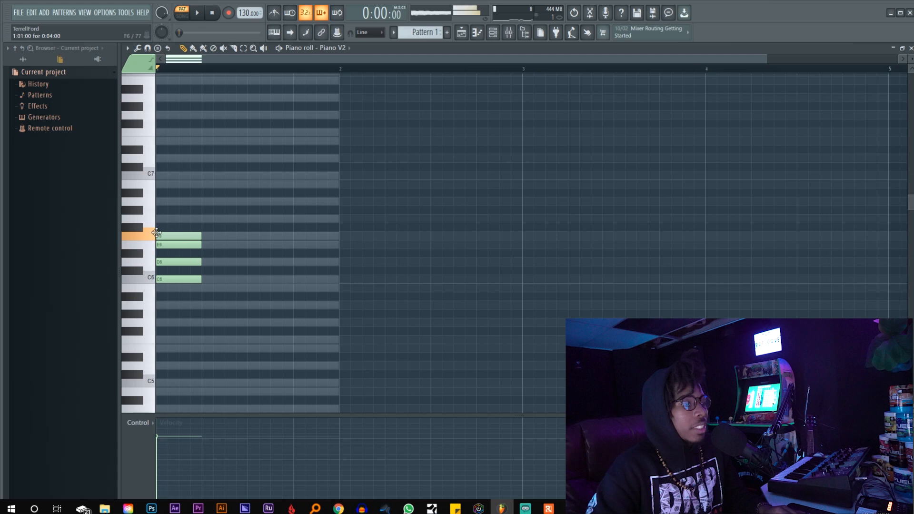
click(157, 219)
click(159, 202)
click(158, 185)
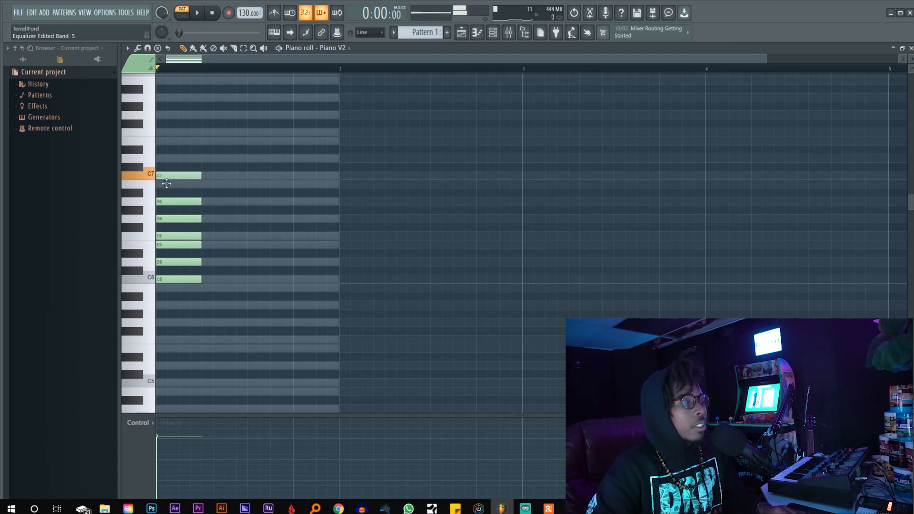
click(165, 175)
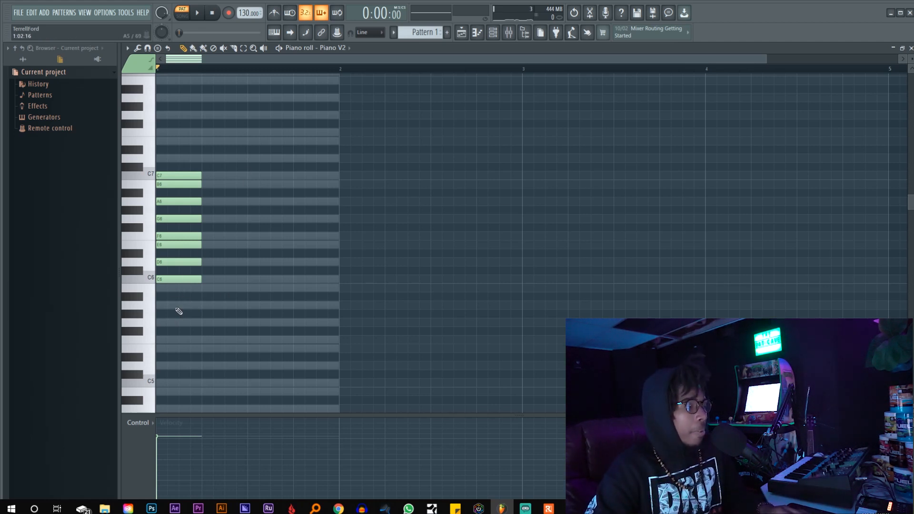
Step: Audition each note of the stacked C major scale in ascending order from C6 to C7
click(172, 282)
click(168, 263)
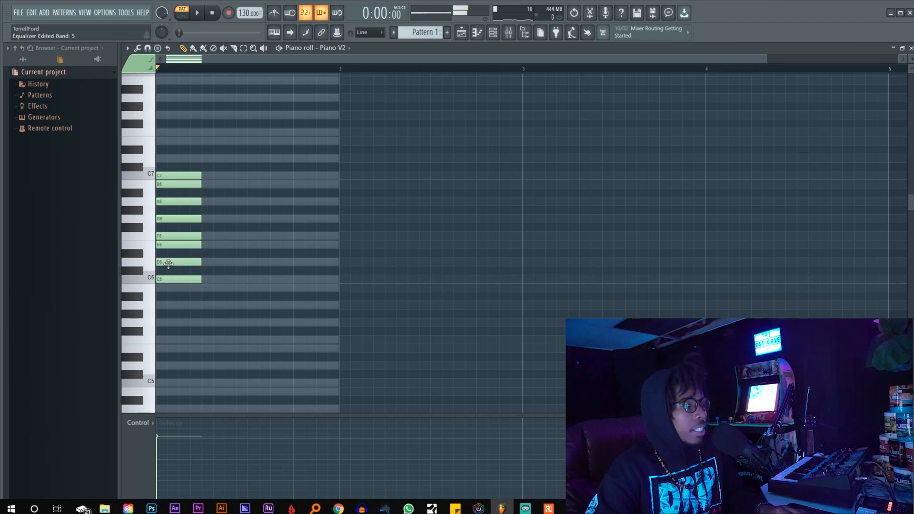
click(167, 245)
click(167, 235)
click(167, 219)
click(167, 201)
click(168, 187)
click(173, 175)
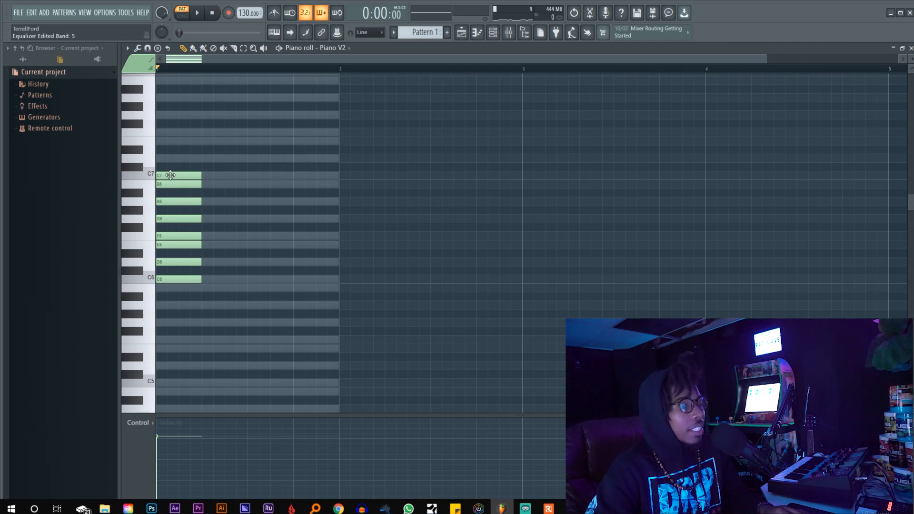
Step: Audition the C6 root note of the scale several times
click(169, 279)
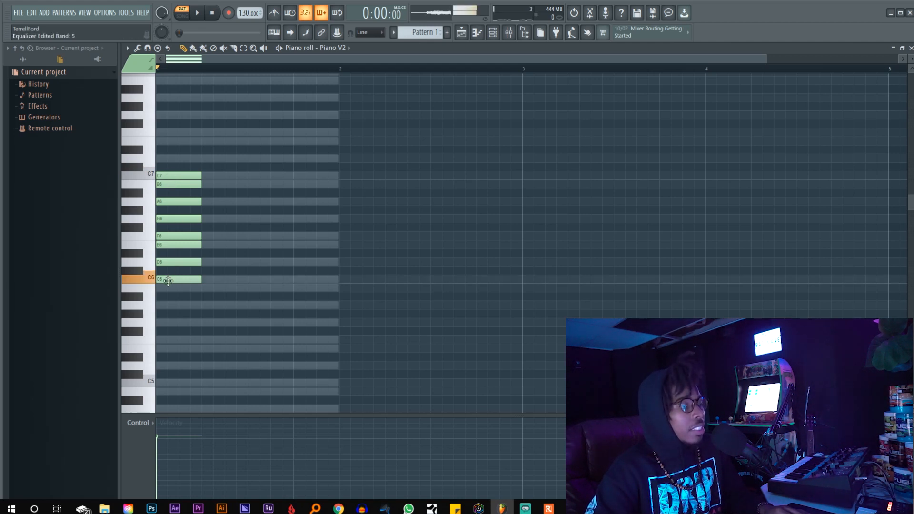
click(178, 279)
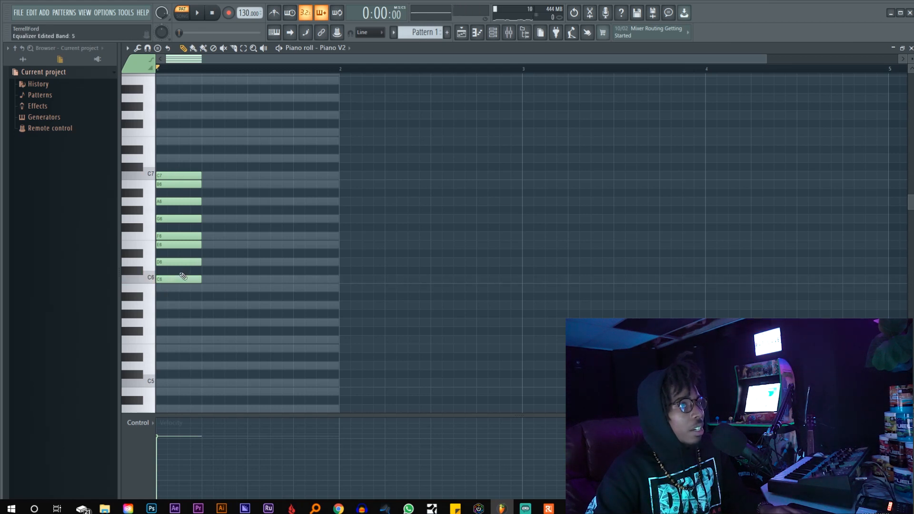
click(166, 279)
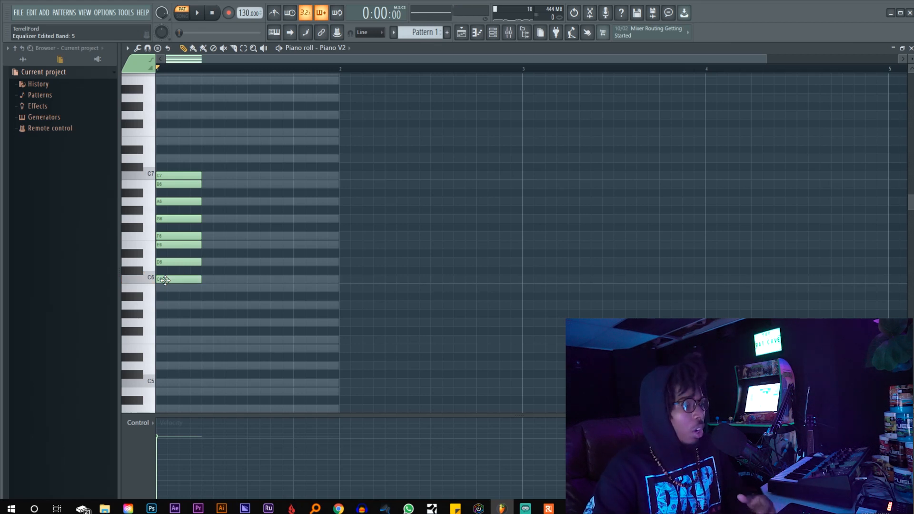
click(163, 281)
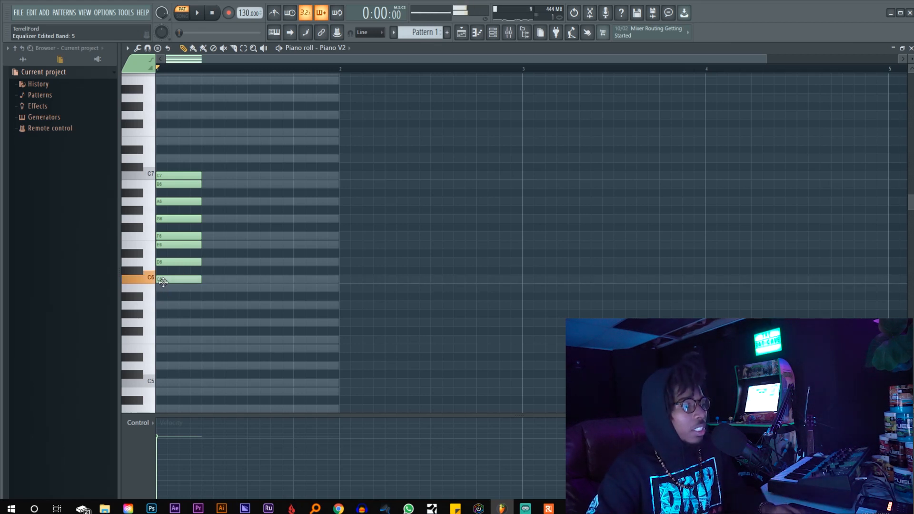
Step: Audition the scale notes upward from C6 to C7 once more, and replay the E6 note
click(171, 280)
click(168, 262)
click(167, 245)
click(166, 237)
click(167, 201)
click(168, 184)
click(169, 176)
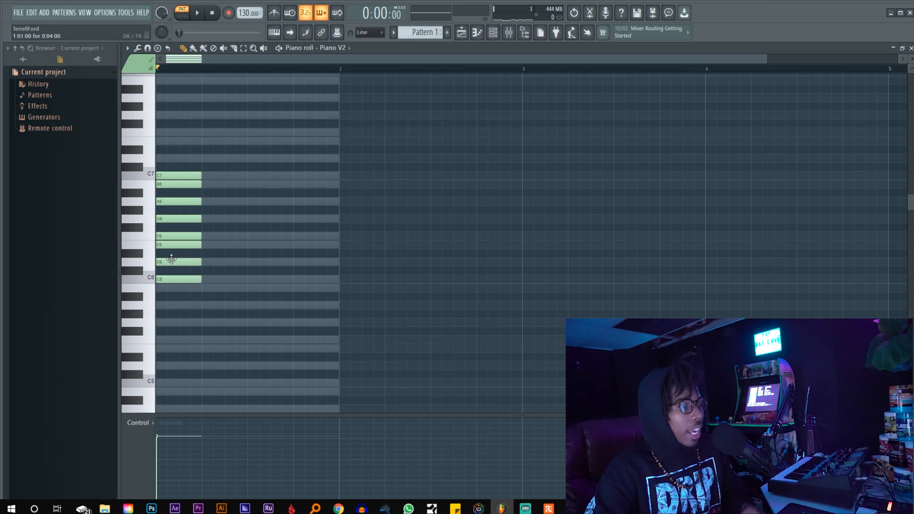
click(170, 246)
click(171, 247)
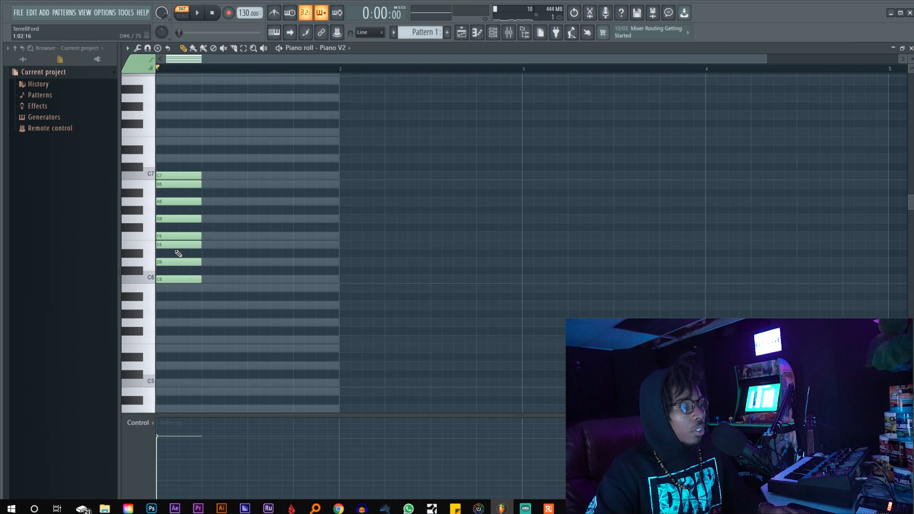
scroll(190, 266, down, 3)
scroll(204, 293, down, 3)
scroll(206, 298, up, 5)
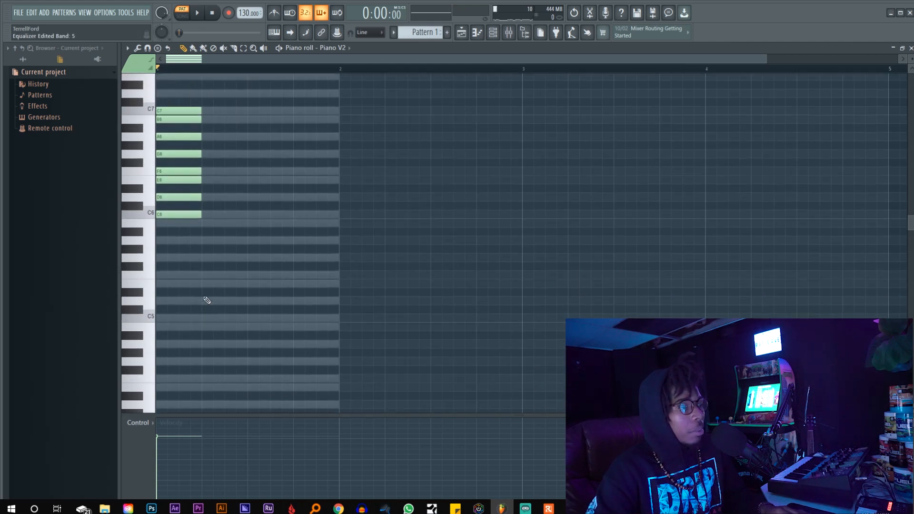
scroll(210, 299, down, 4)
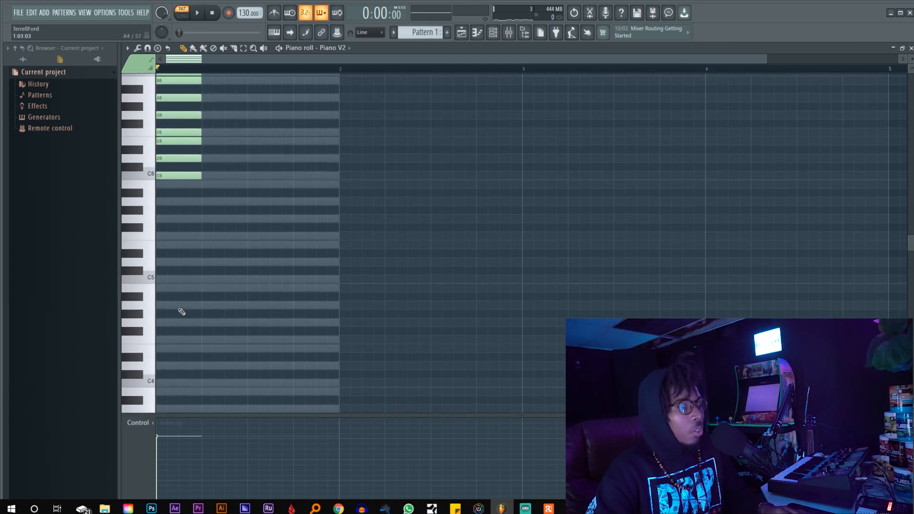
scroll(195, 302, down, 4)
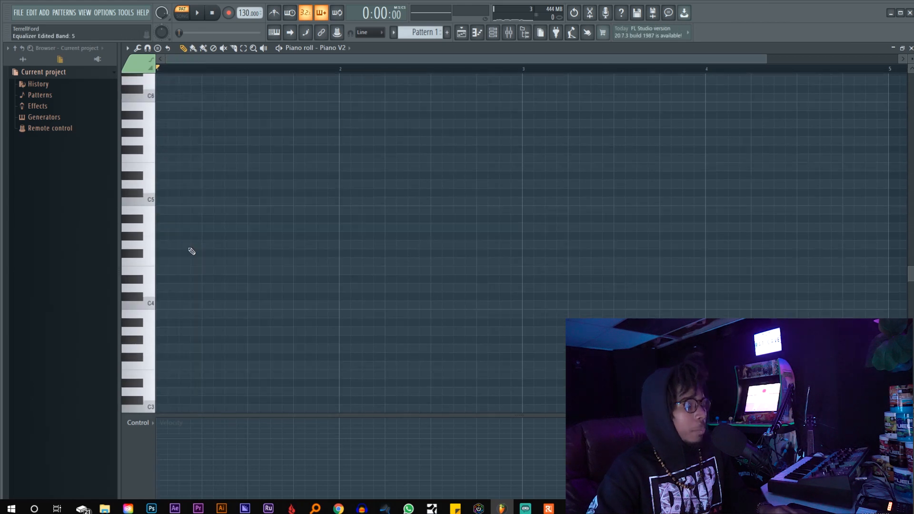
Step: Place a one-beat D#4 root note at the start of the empty first bar and audition it
drag(178, 282, 166, 282)
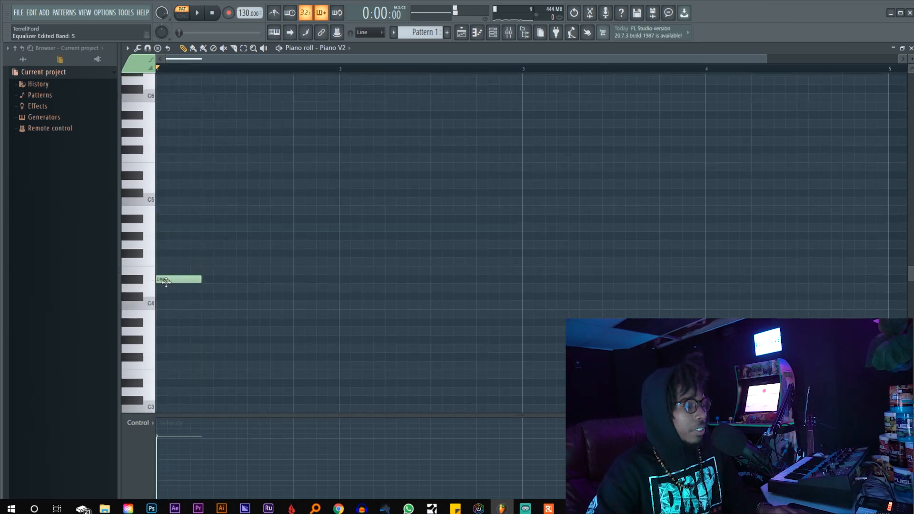
click(165, 281)
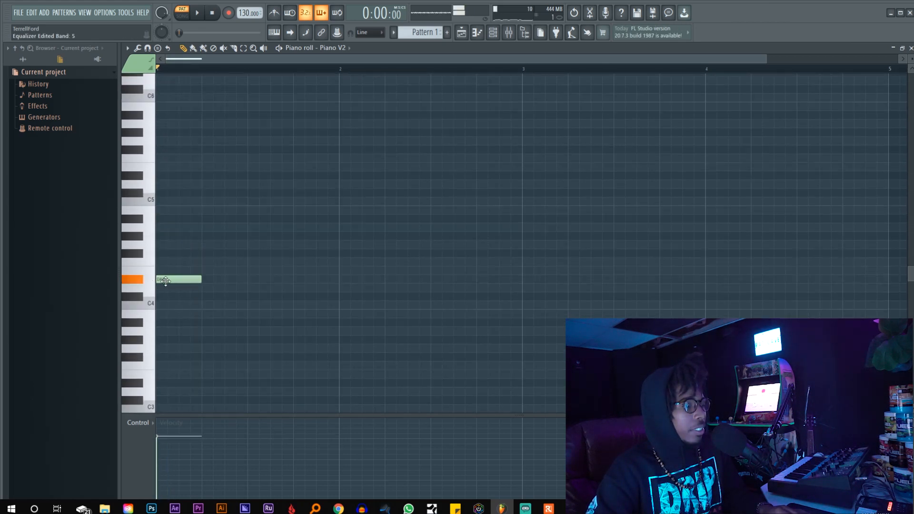
click(145, 283)
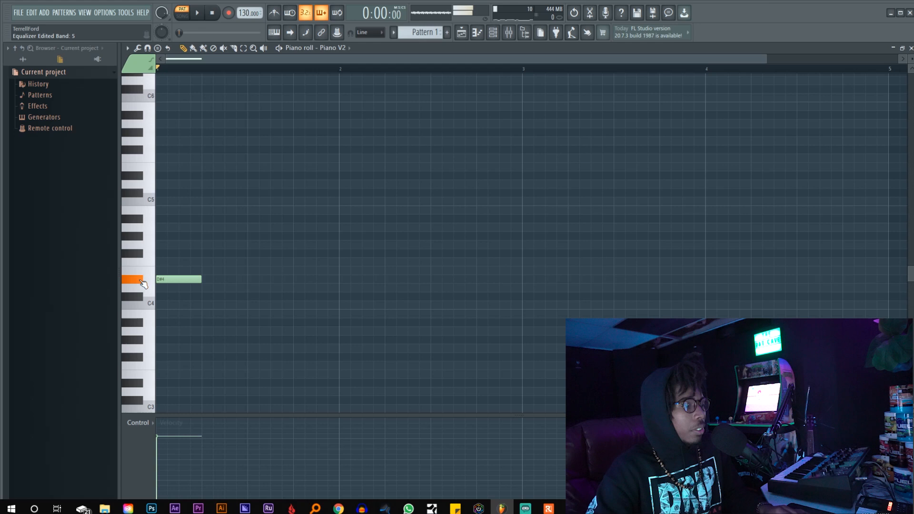
Step: Stack one-beat notes F4, G4, G#4, A#4, C5, D5 and D#5 above the D#4 root to complete its major scale
click(162, 261)
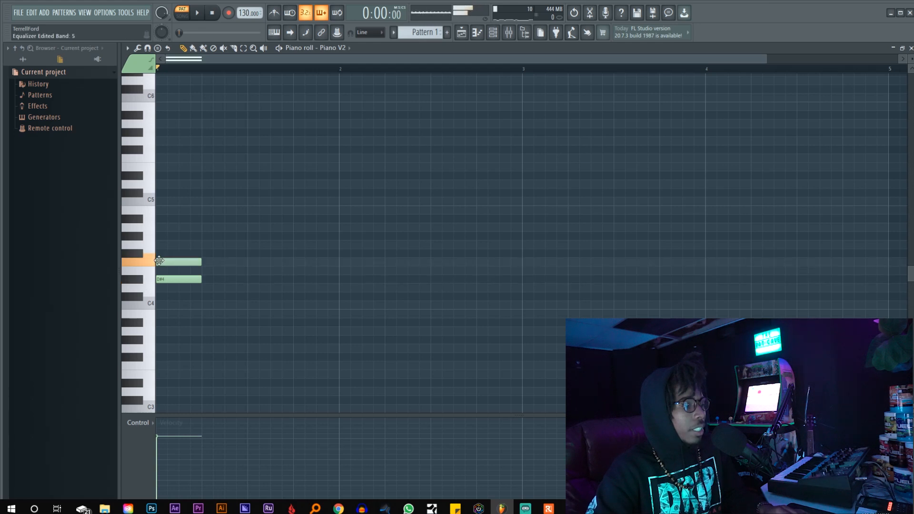
click(161, 246)
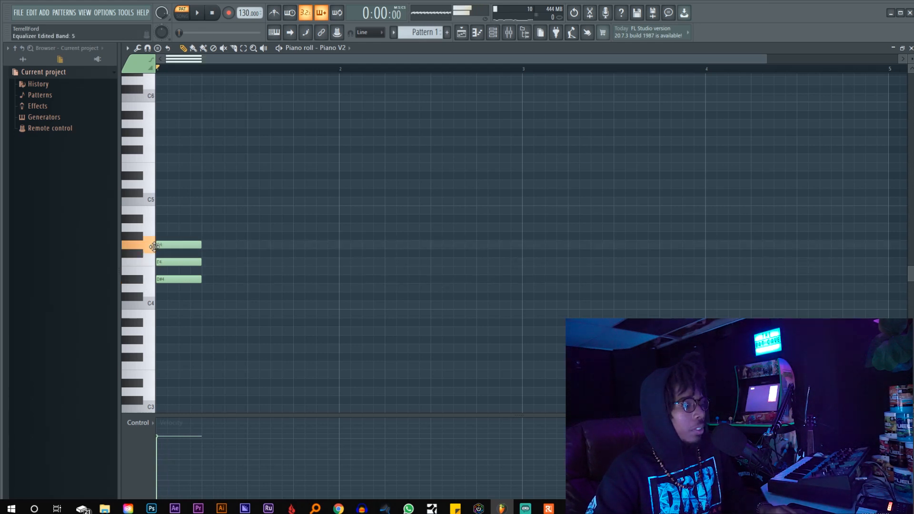
click(159, 237)
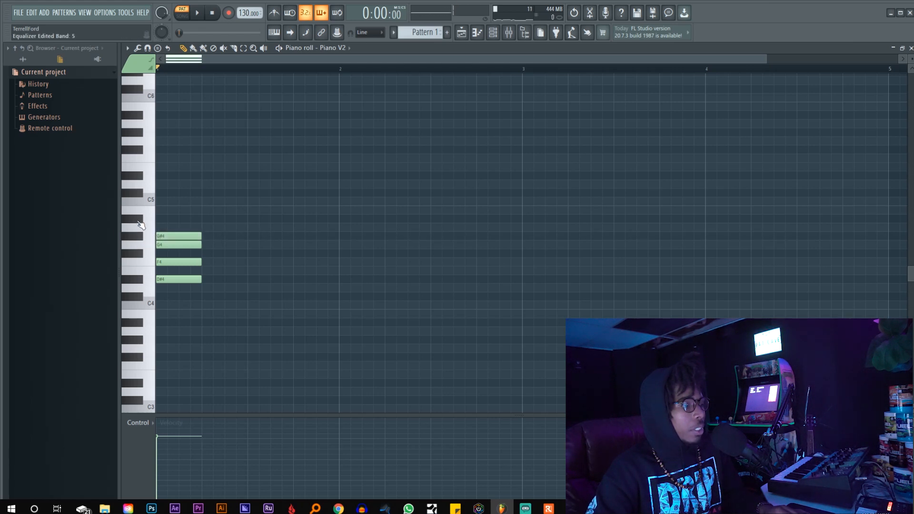
click(164, 219)
click(152, 201)
drag(181, 201, 158, 185)
click(155, 203)
click(161, 177)
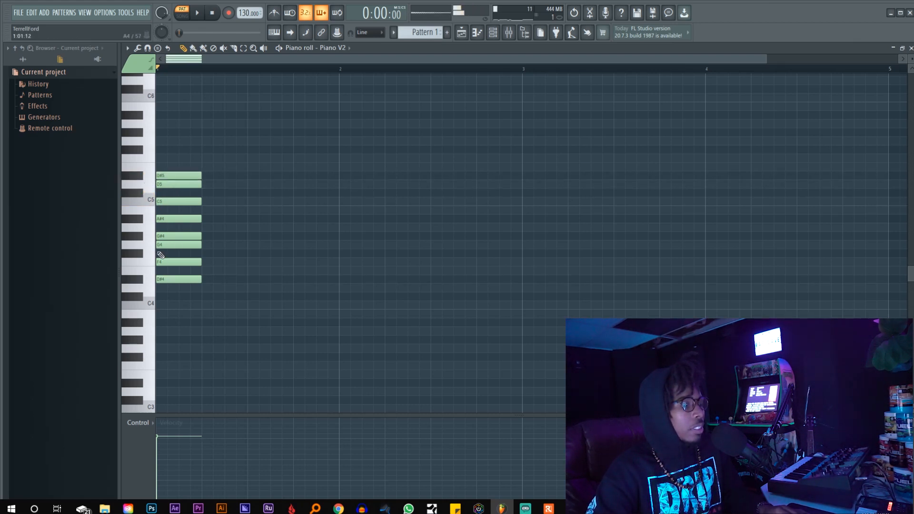
Step: Play back the stacked D# major scale notes
key(space)
key(space)
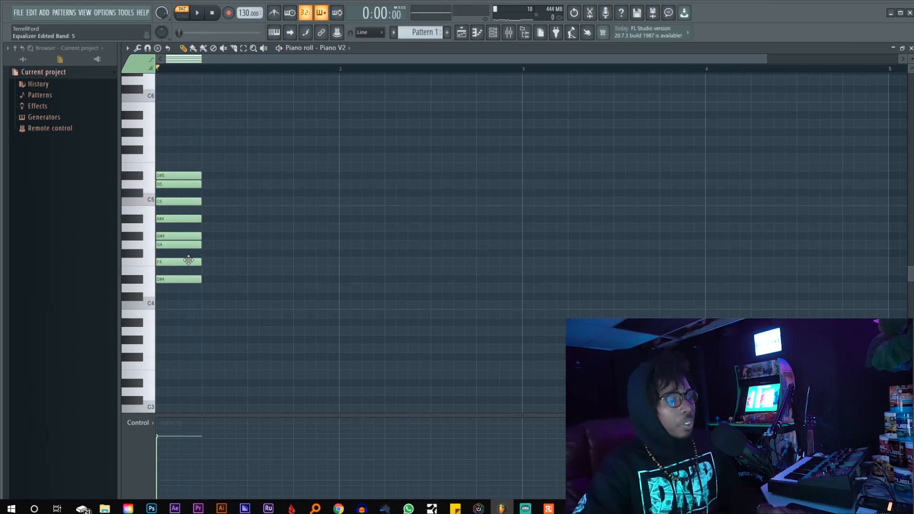
scroll(224, 229, up, 3)
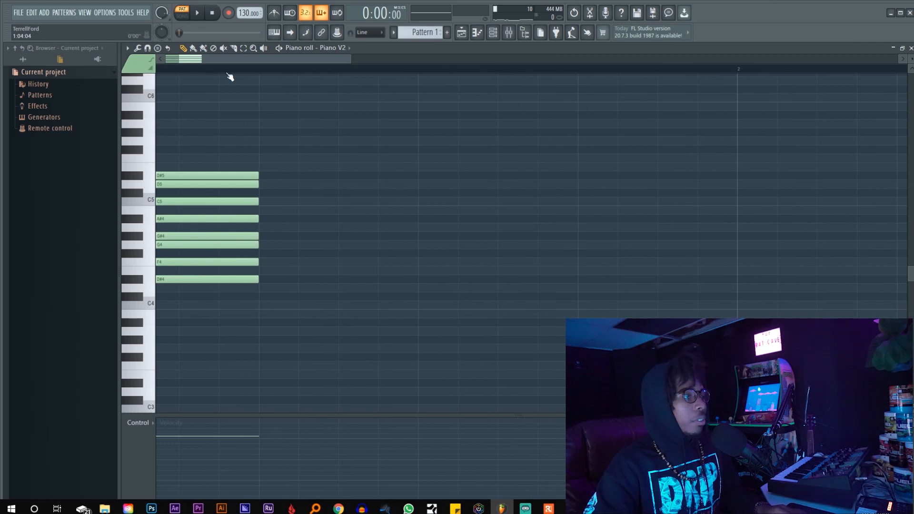
Step: Audition the stacked D# major scale notes one by one, from D#4 upward to D5
scroll(226, 60, up, 2)
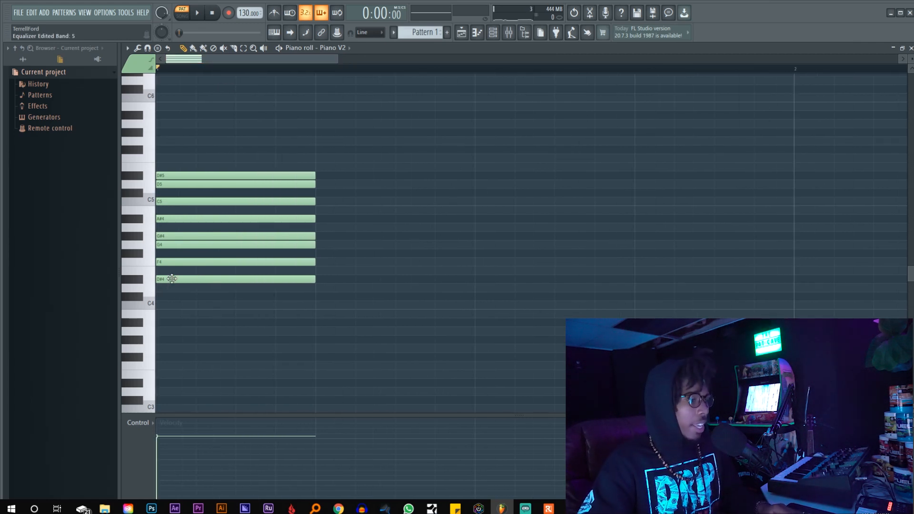
click(188, 279)
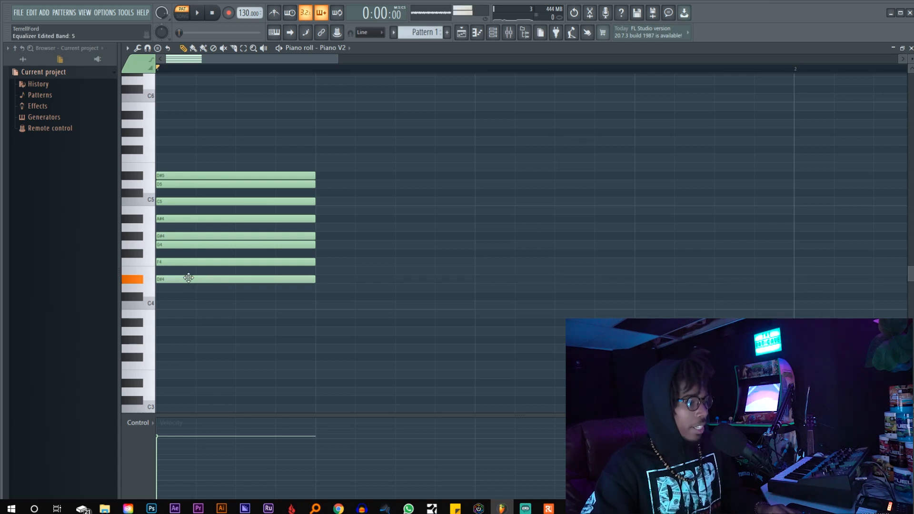
click(171, 276)
click(169, 262)
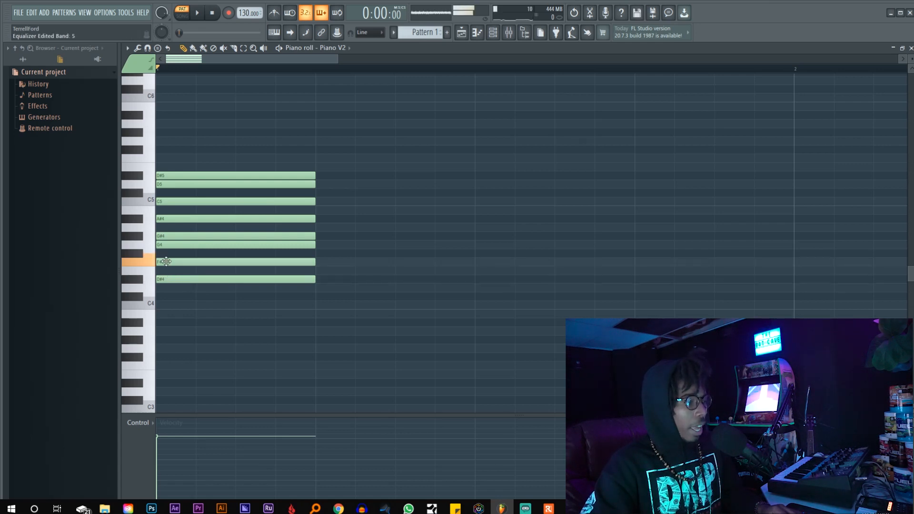
click(166, 245)
click(165, 236)
click(164, 218)
click(164, 204)
click(161, 184)
Step: Delete all the D# major scale notes from the Piano V2 piano roll
scroll(224, 321, down, 3)
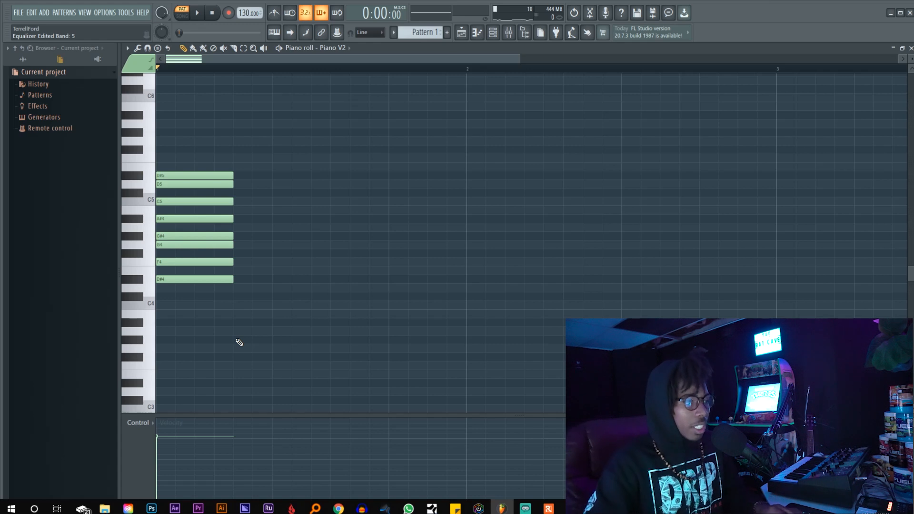
key(ctrl+a)
key(Delete)
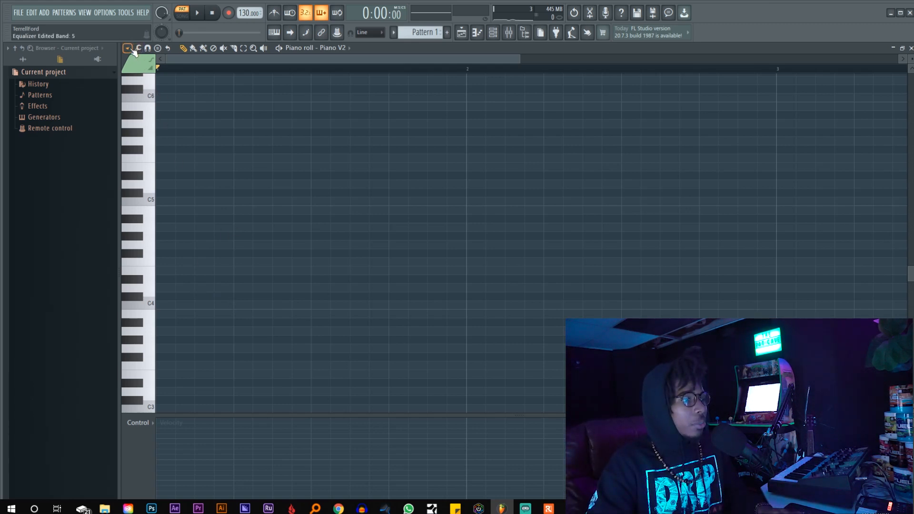
Step: Open the Sampler channel's piano roll and set its scale highlighting to Minor Natural (Aeolian) with root C
key(F6)
right_click(451, 182)
click(466, 185)
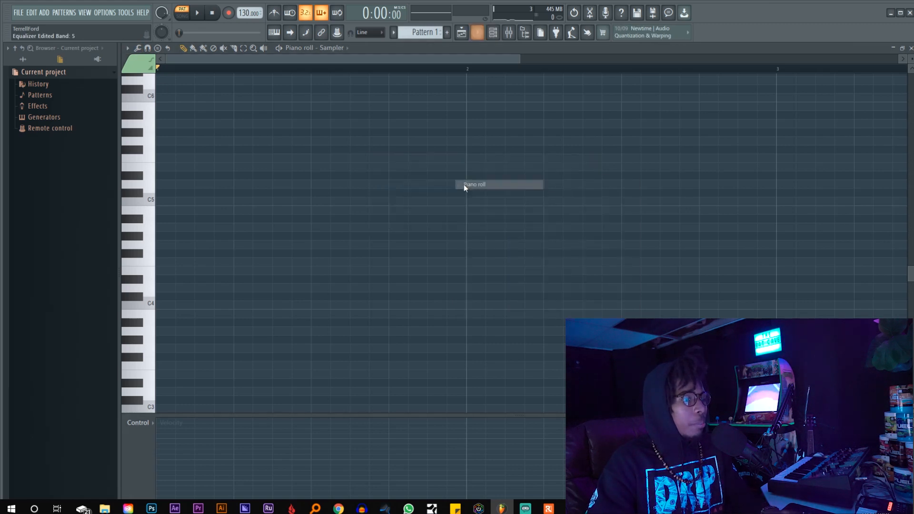
click(128, 48)
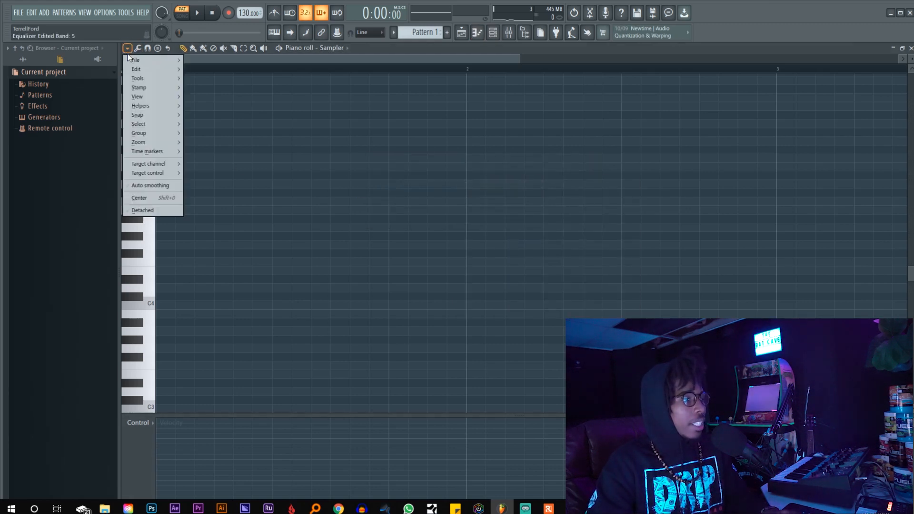
mouse_move(148, 108)
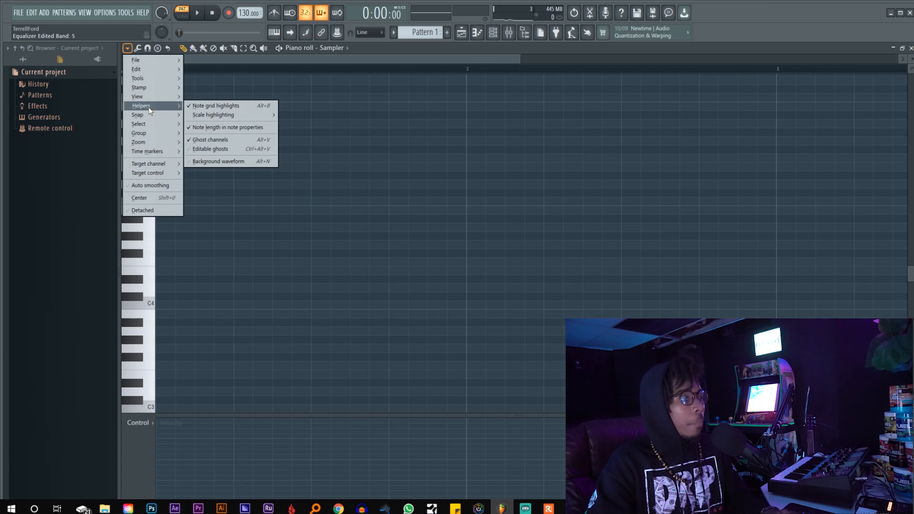
mouse_move(246, 117)
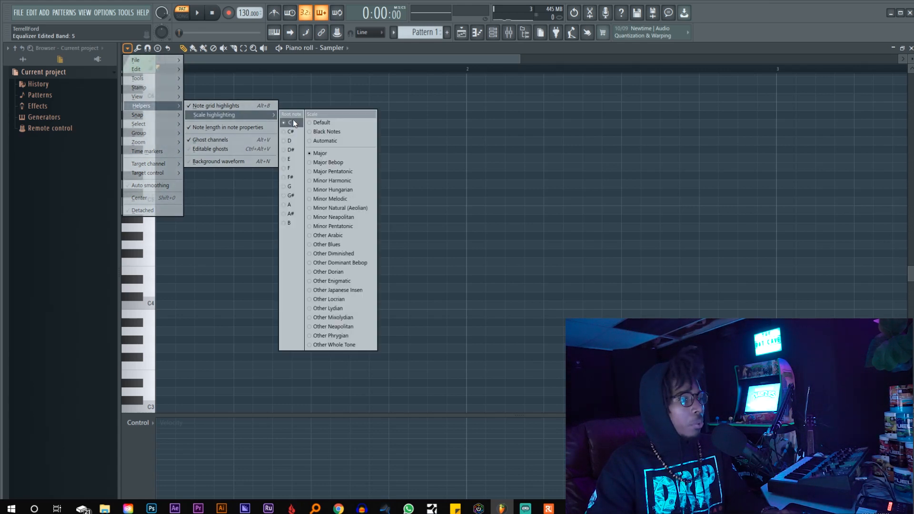
click(330, 210)
scroll(253, 302, down, 3)
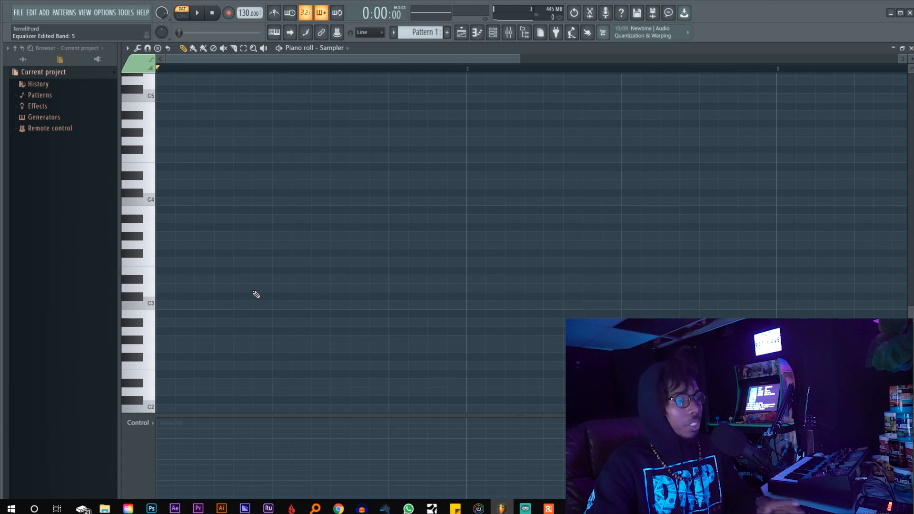
scroll(253, 292, up, 1)
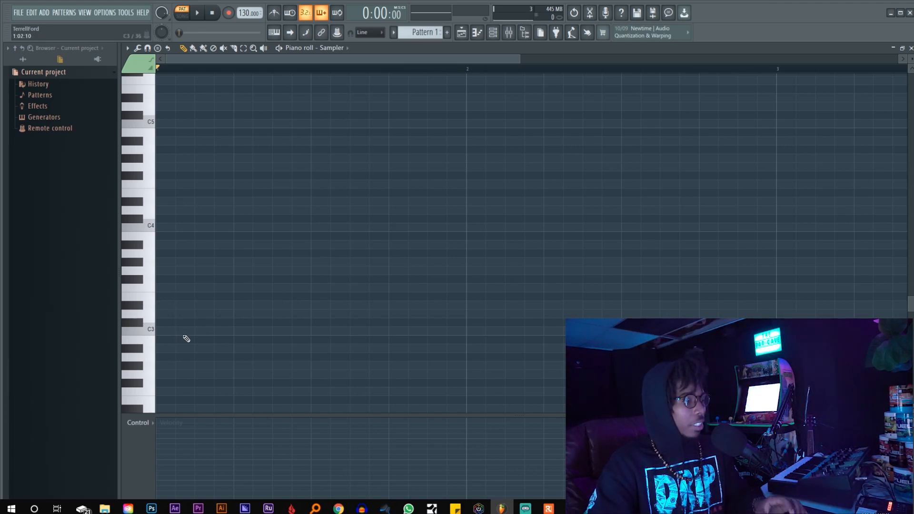
click(163, 322)
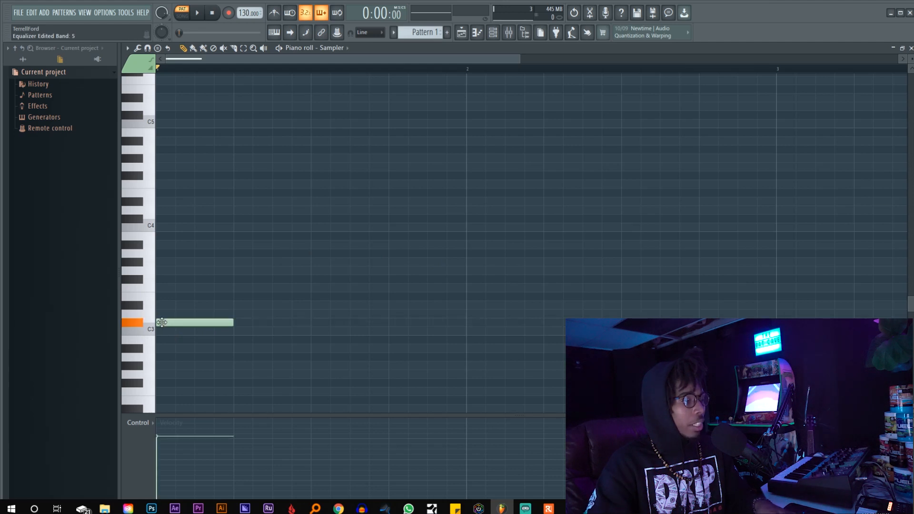
click(160, 297)
click(162, 279)
click(161, 253)
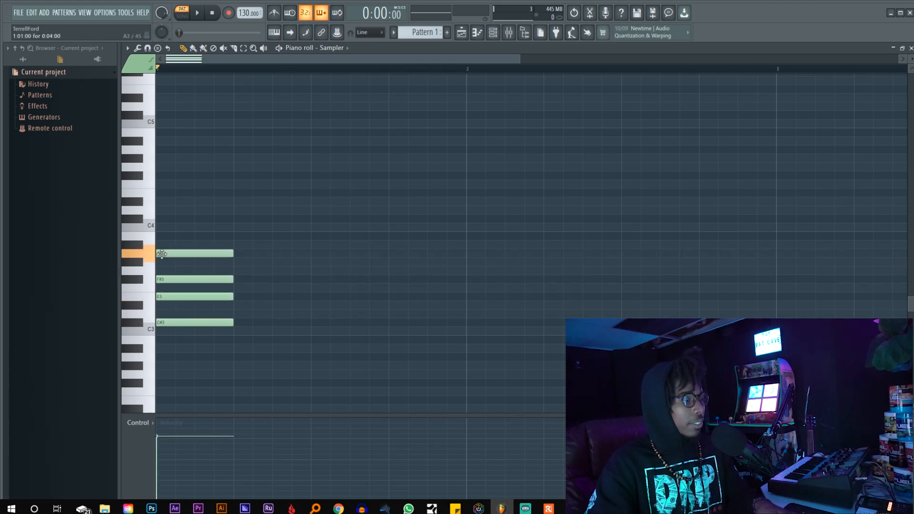
click(166, 236)
click(177, 219)
right_click(183, 220)
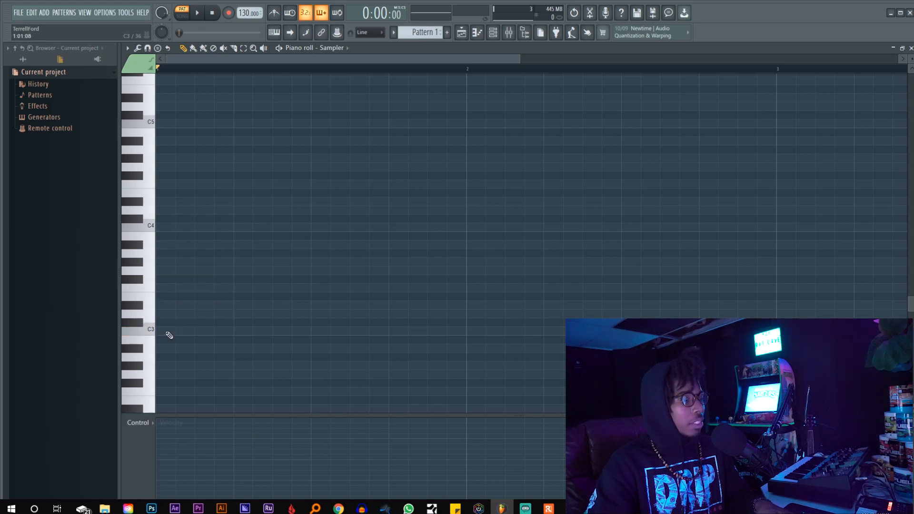
Step: Place a C3 root note 1.5 beats long at the start of bar 1, and stack matching D3 and D#3 notes above it
click(160, 332)
drag(252, 332, 272, 331)
click(166, 314)
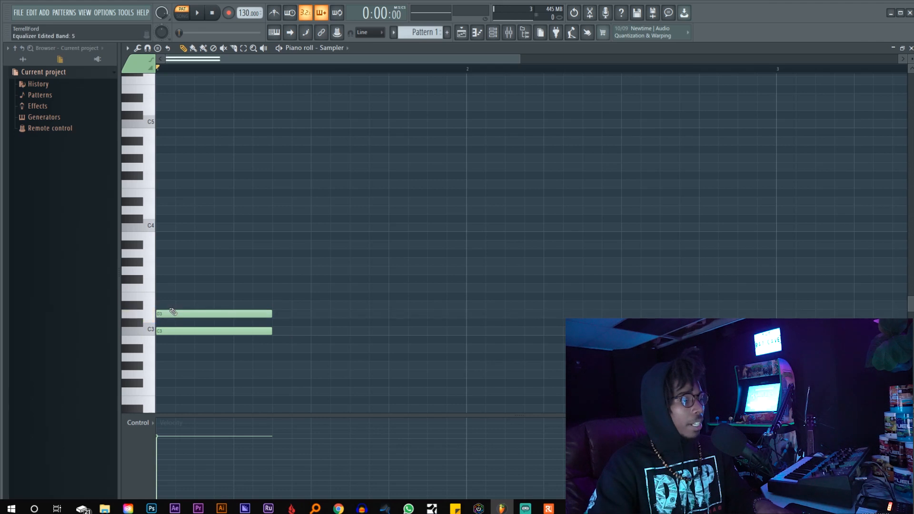
click(184, 306)
drag(183, 305, 165, 305)
Step: Complete the C natural minor scale by stacking 1.5-beat notes F3, G3, G#3, A#3 and C4 at the bar's start
click(162, 287)
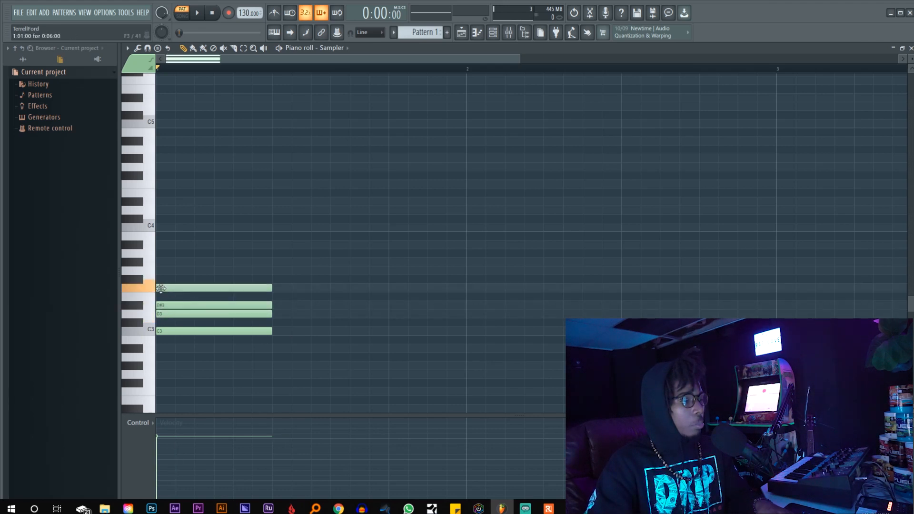
click(164, 271)
click(164, 262)
click(183, 245)
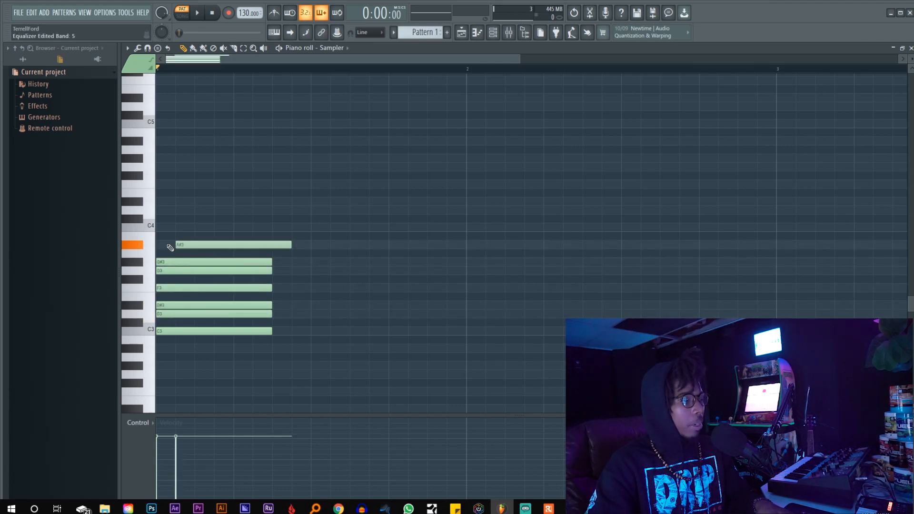
drag(183, 244, 165, 244)
click(162, 225)
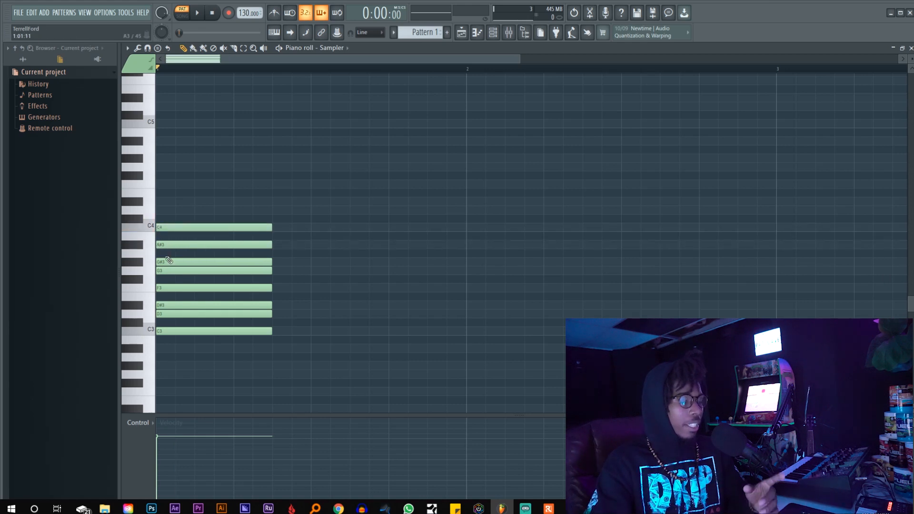
Step: Lengthen all the stacked C minor scale notes to two beats, and delete the whole stack
key(ctrl+a)
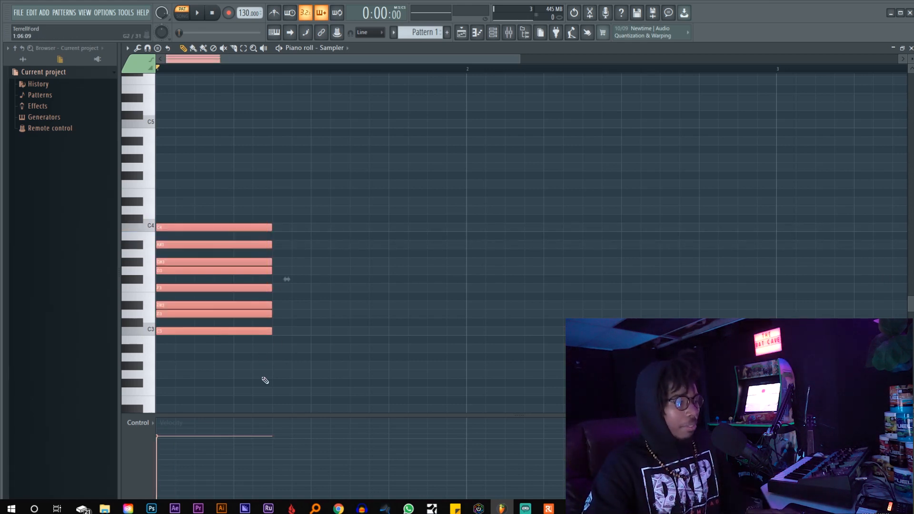
drag(284, 279, 326, 279)
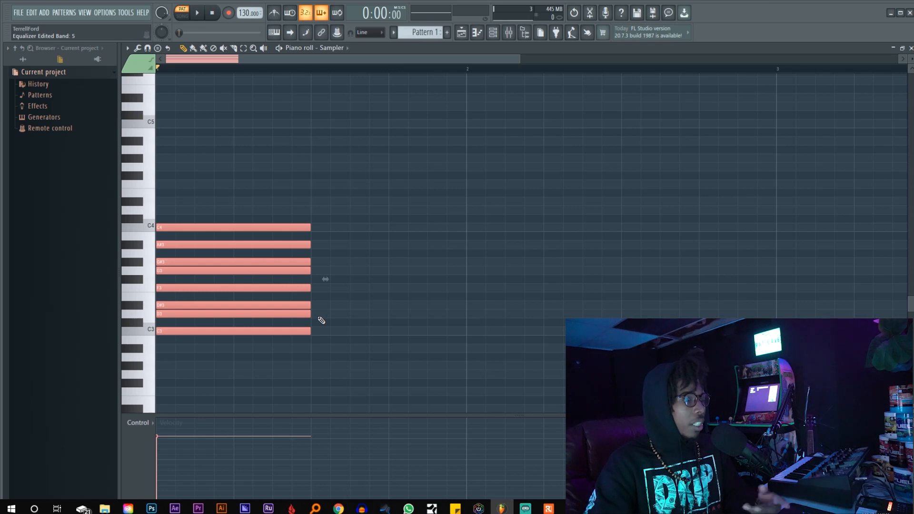
key(ctrl+a)
key(Delete)
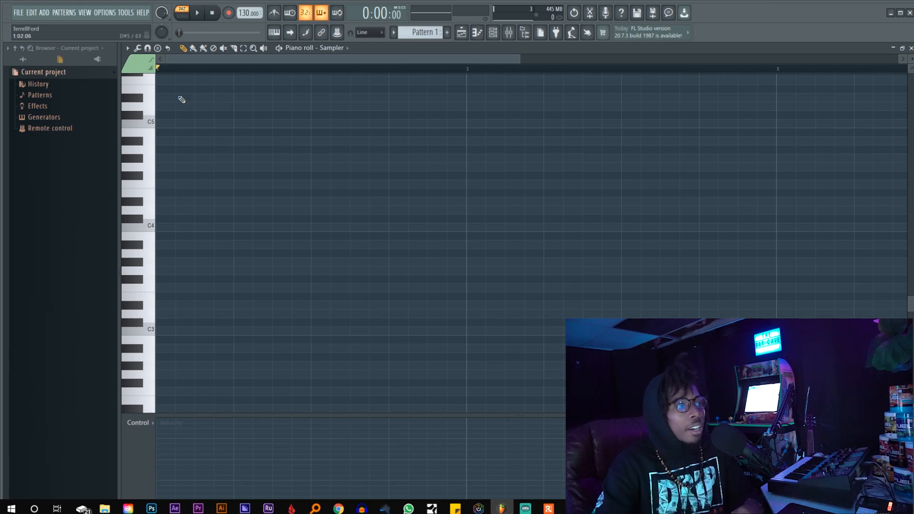
click(158, 47)
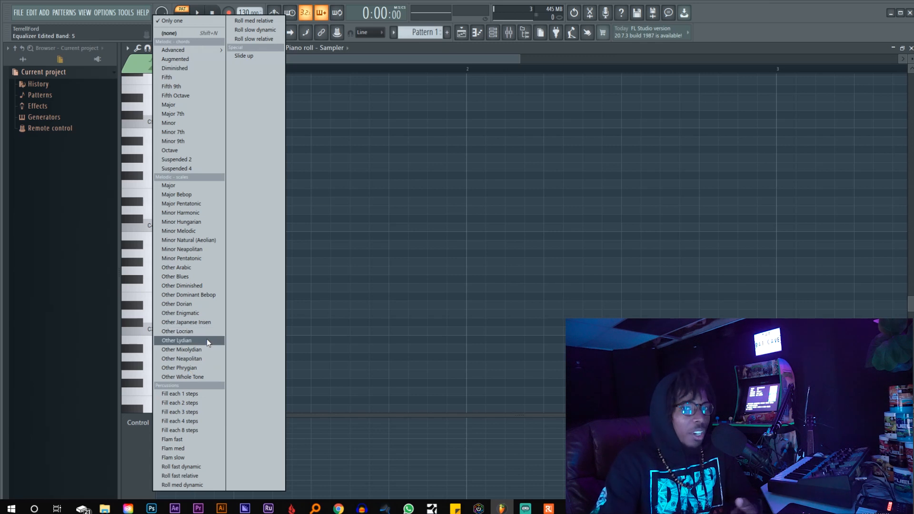
click(301, 208)
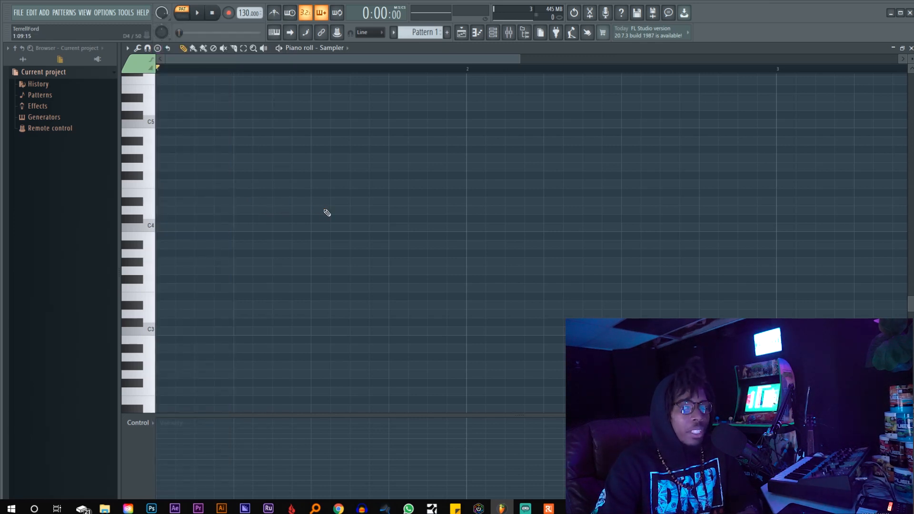